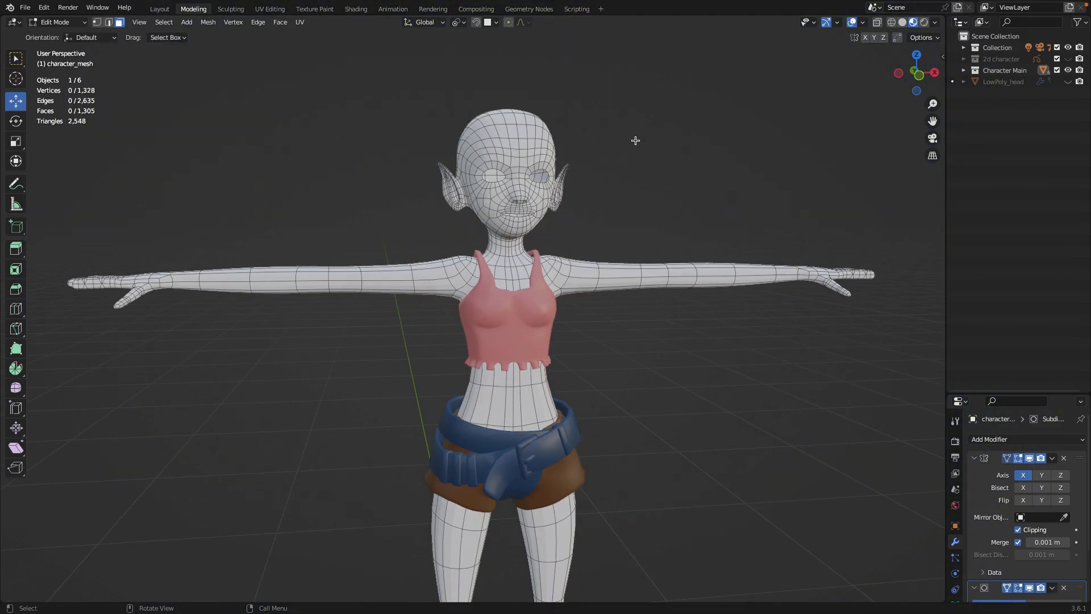
# Select the face loop running across the forehead and around the jaw in the front view of the head
pyautogui.press('KP_1')
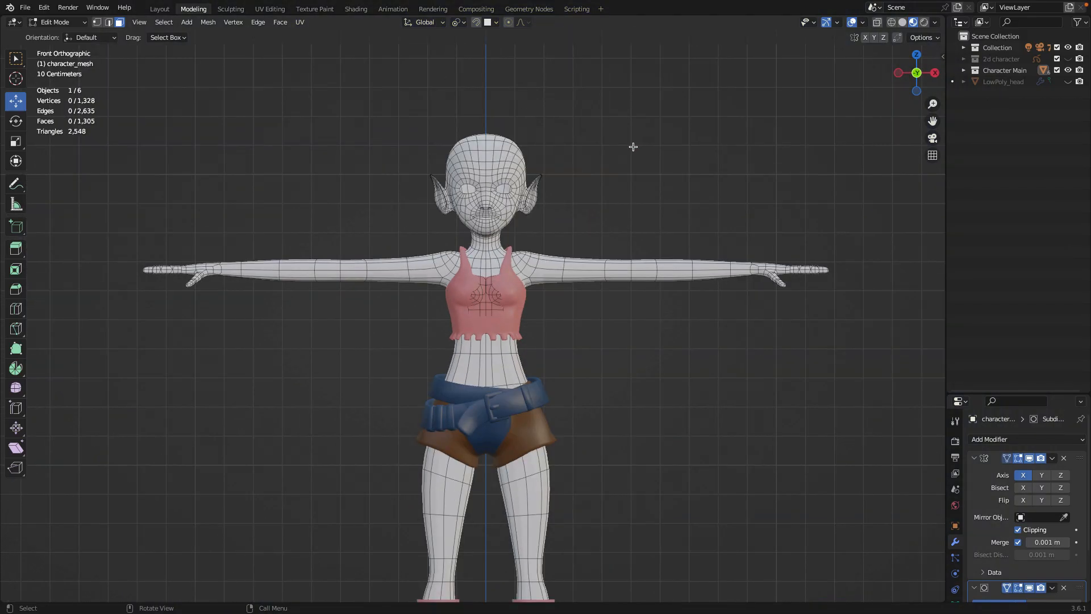
pyautogui.scroll(5, 633, 146)
pyautogui.keyDown('shift'); pyautogui.moveTo(775, 151); pyautogui.dragTo(755, 414, button='middle'); pyautogui.keyUp('shift')
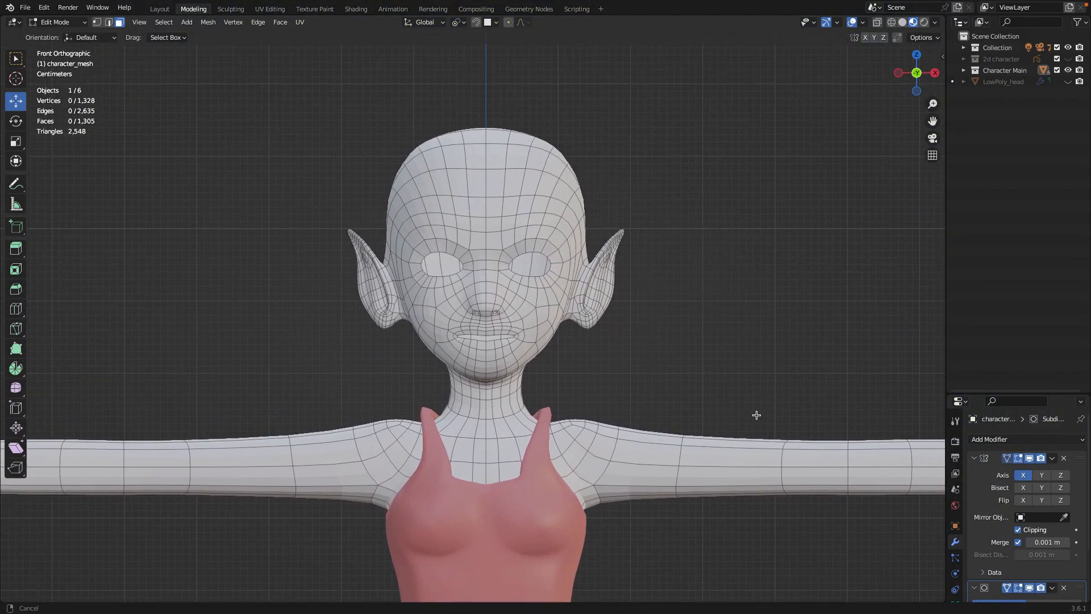
pyautogui.scroll(3, 757, 337)
pyautogui.keyDown('shift'); pyautogui.moveTo(755, 315); pyautogui.dragTo(767, 370, button='middle'); pyautogui.keyUp('shift')
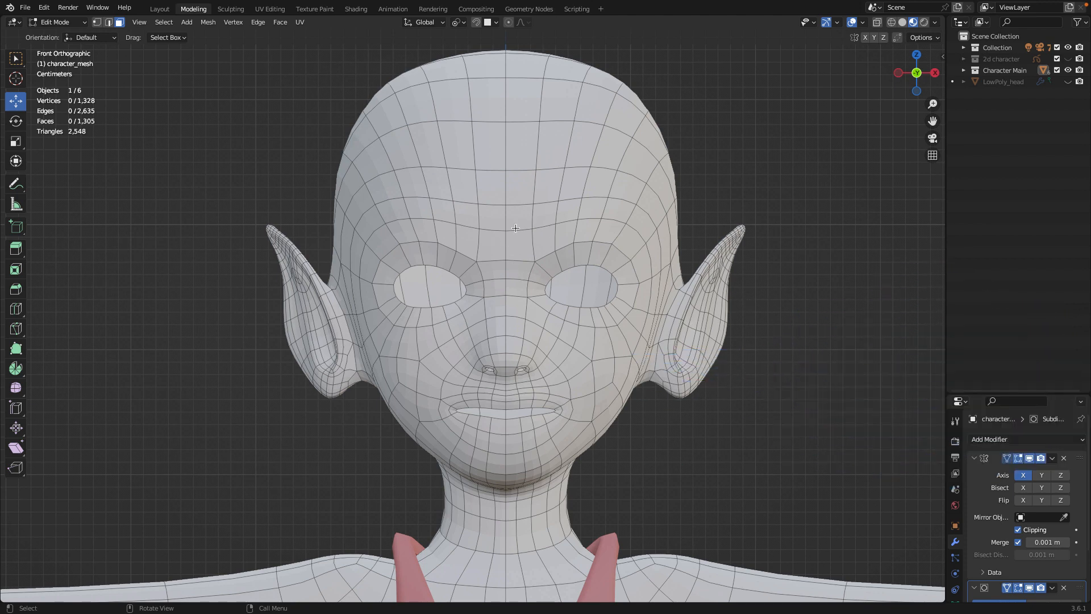
pyautogui.scroll(-1, 526, 244)
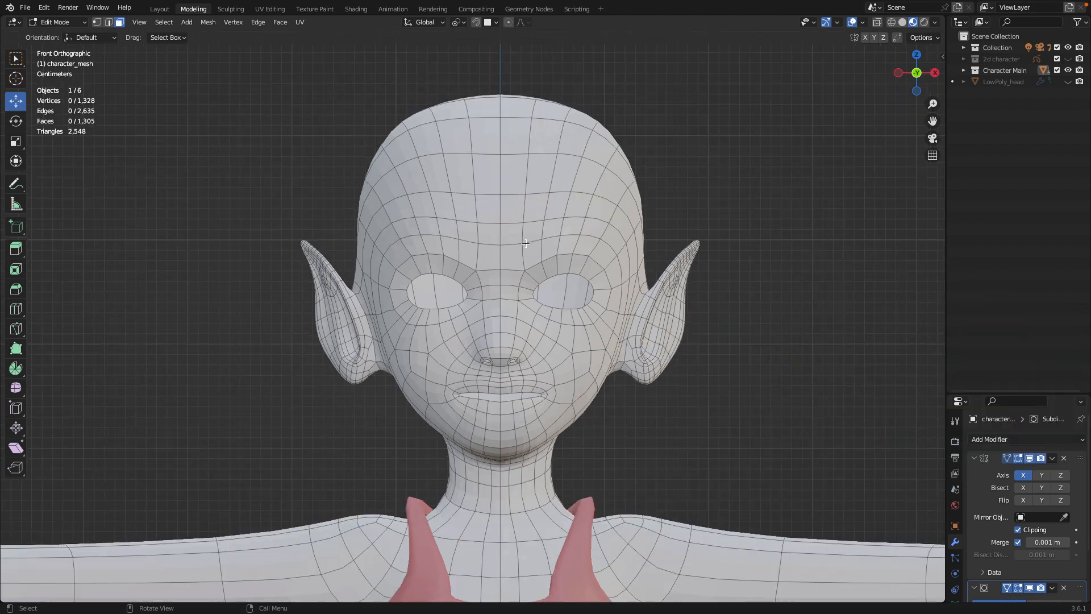
pyautogui.scroll(3, 526, 244)
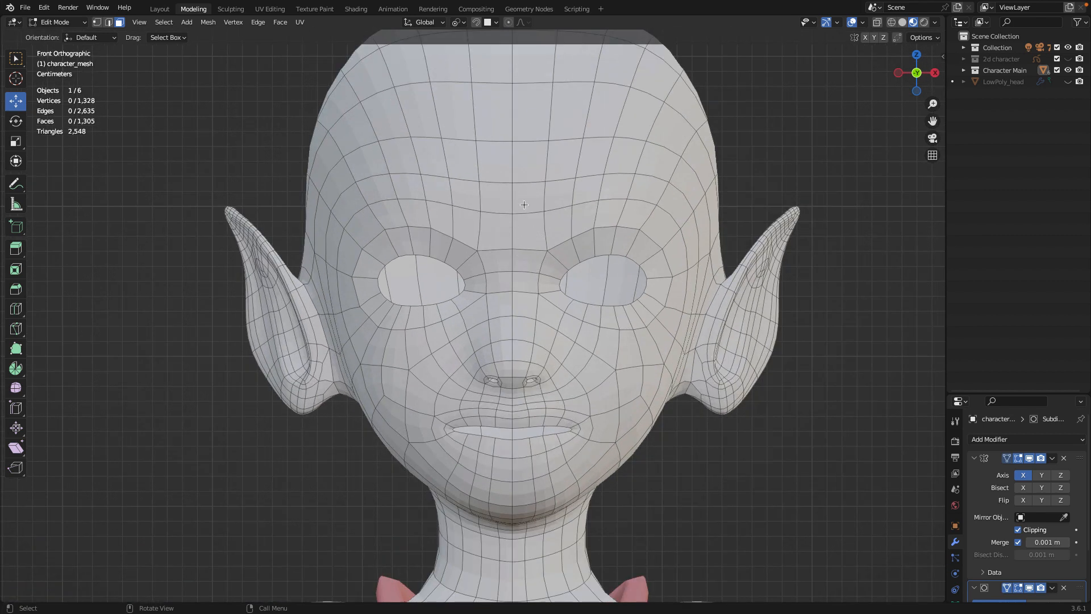
pyautogui.keyDown('alt'); pyautogui.click(538, 162); pyautogui.keyUp('alt')
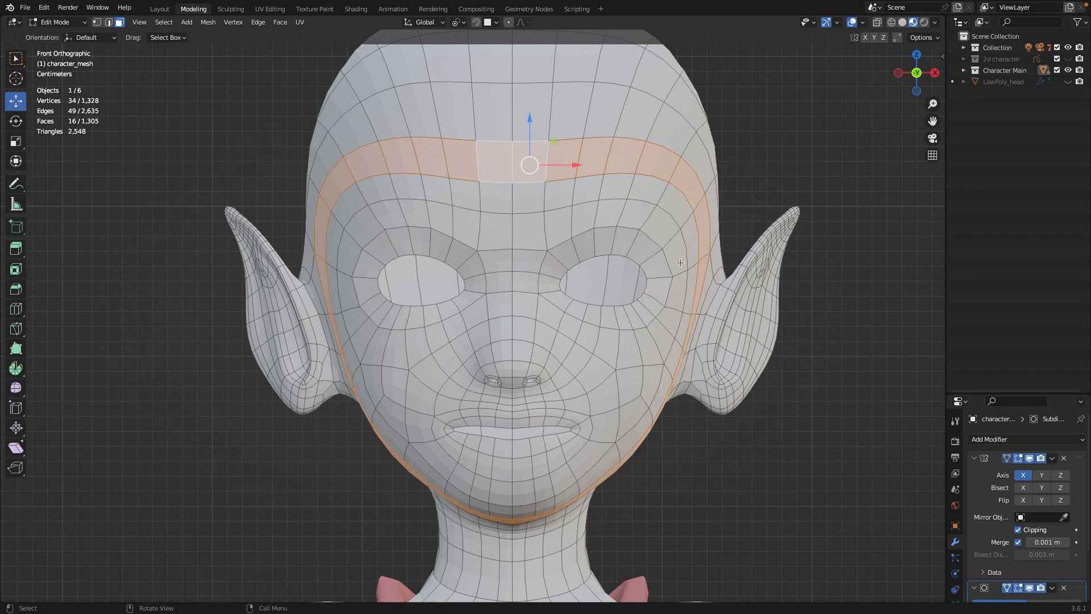
# Select the ring of faces around the eye openings, viewing the head at an angle
pyautogui.scroll(-1, 674, 314)
pyautogui.moveTo(674, 314); pyautogui.dragTo(627, 321, button='middle')
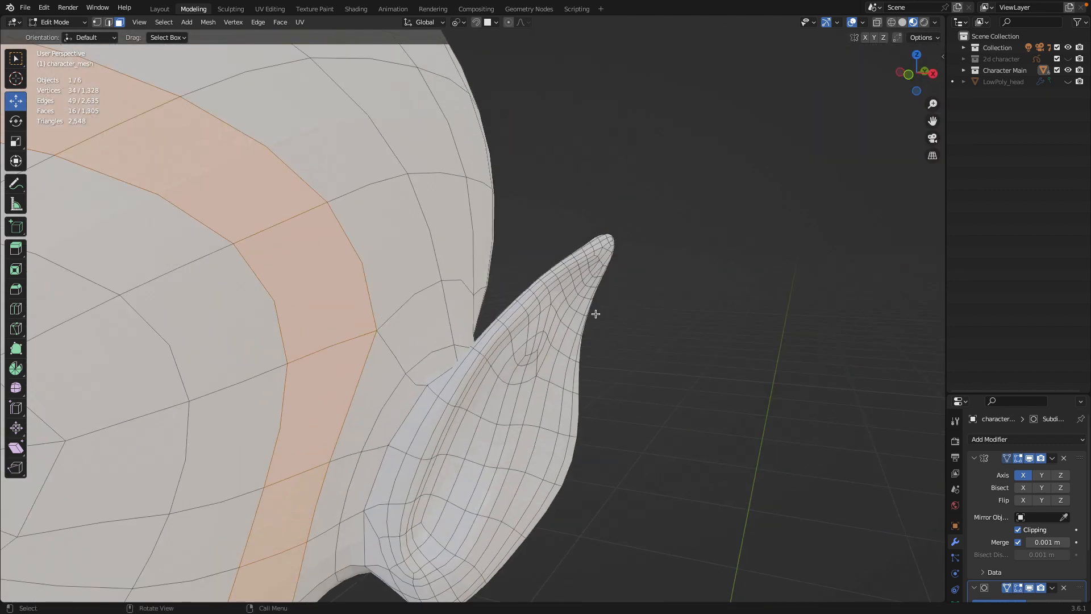
pyautogui.scroll(-5, 596, 314)
pyautogui.moveTo(543, 307); pyautogui.dragTo(556, 285, button='middle')
pyautogui.scroll(4, 556, 284)
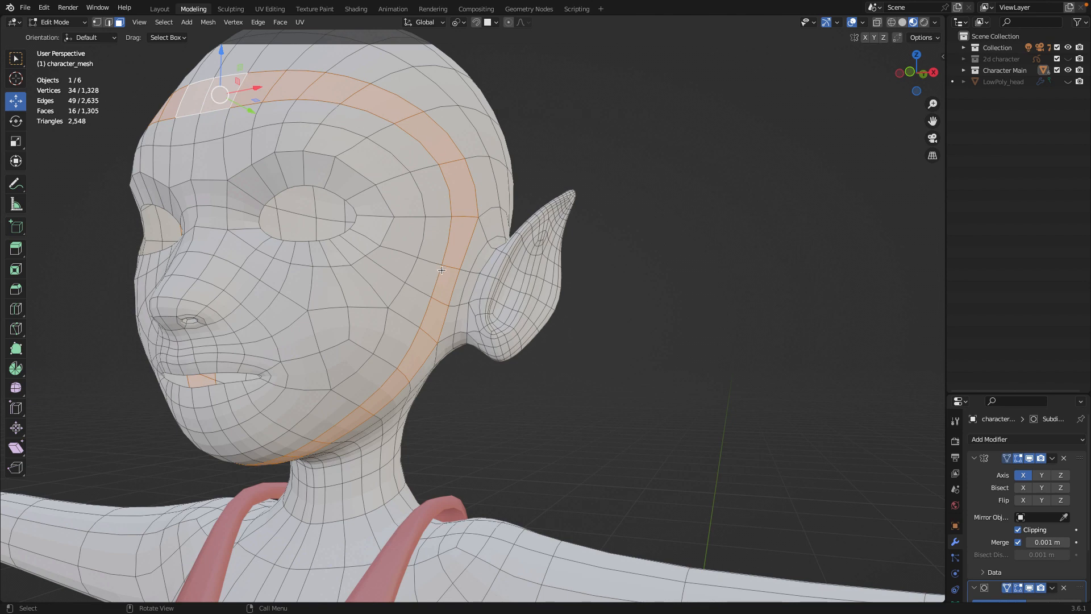
pyautogui.moveTo(442, 270); pyautogui.dragTo(476, 257, button='middle')
pyautogui.keyDown('alt'); pyautogui.click(476, 257); pyautogui.keyUp('alt')
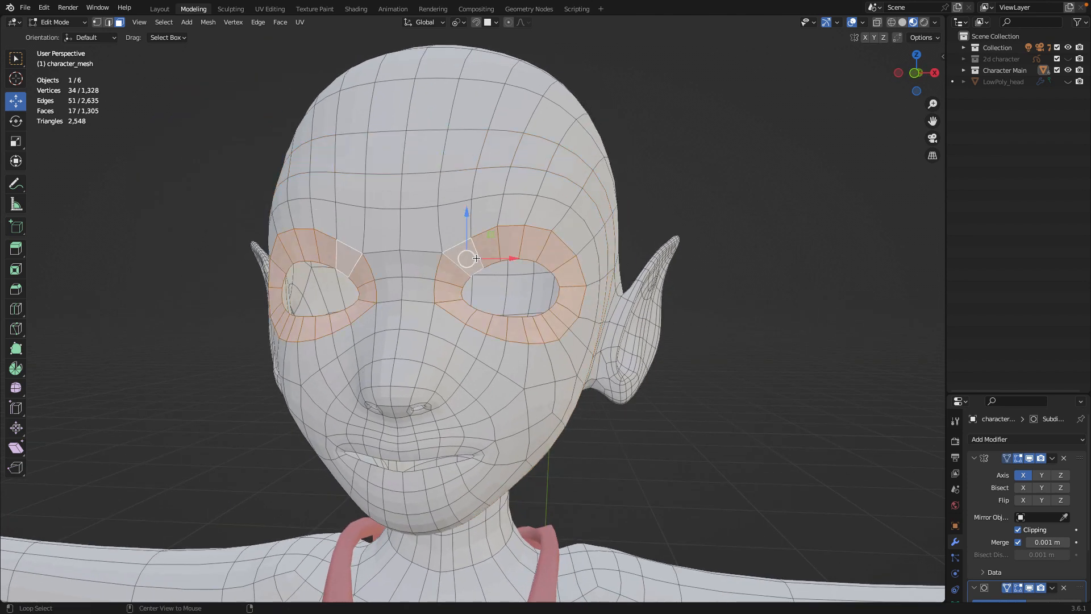
# Return the head to the front view and switch the character mesh to Object Mode
pyautogui.scroll(-4, 476, 257)
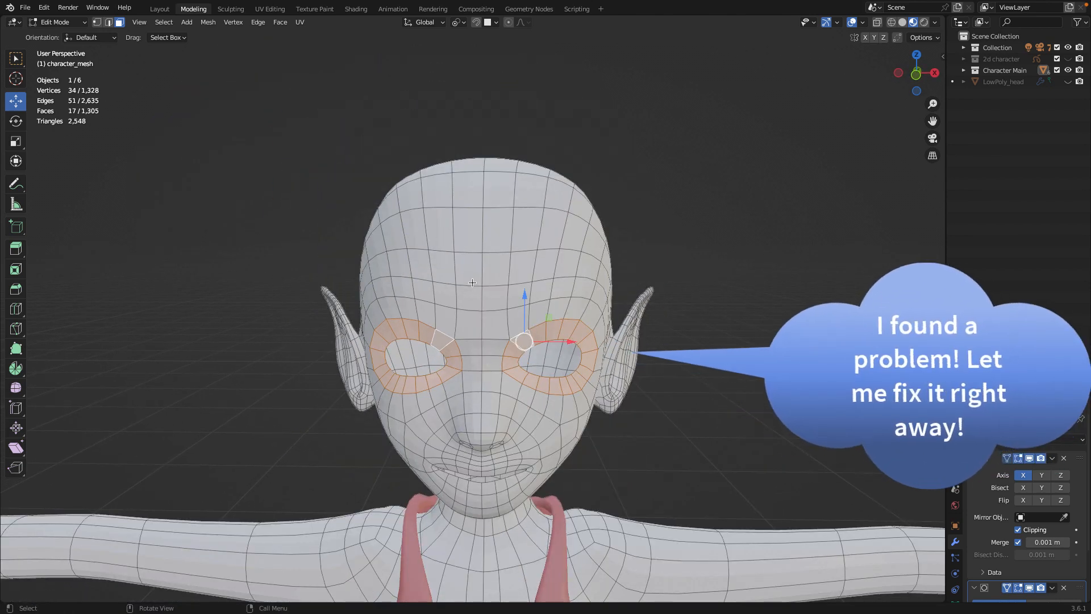
pyautogui.press('KP_1')
pyautogui.scroll(2, 471, 282)
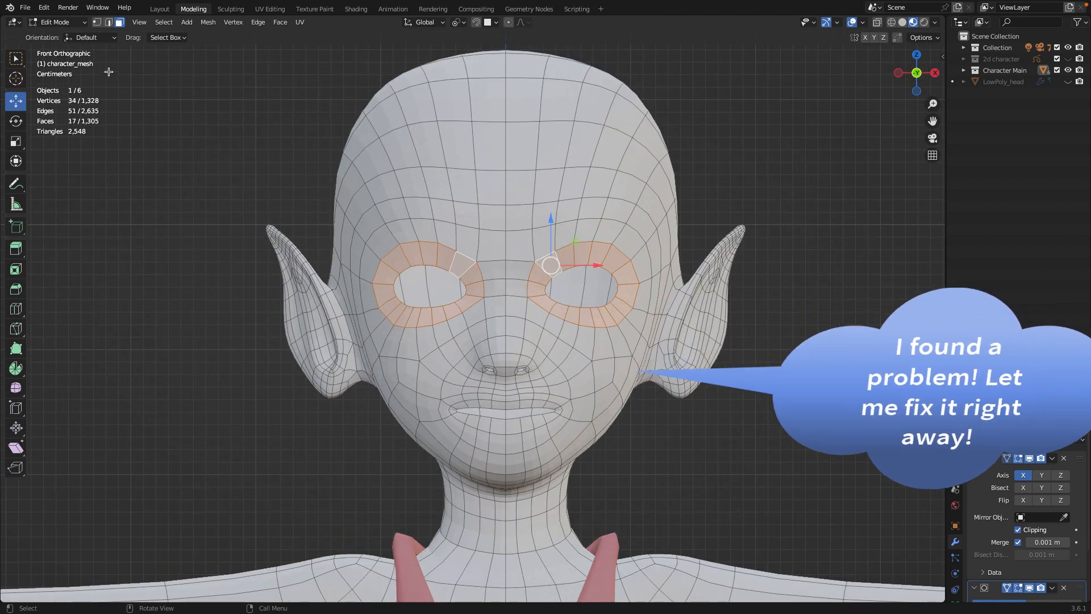
pyautogui.click(84, 23)
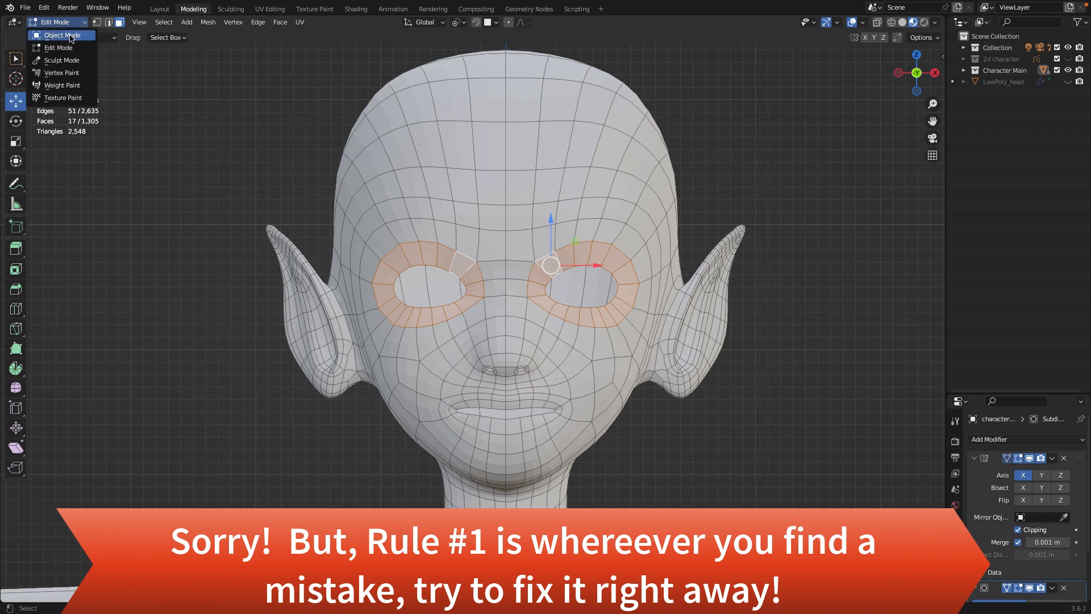
pyautogui.click(70, 35)
pyautogui.scroll(-3, 510, 214)
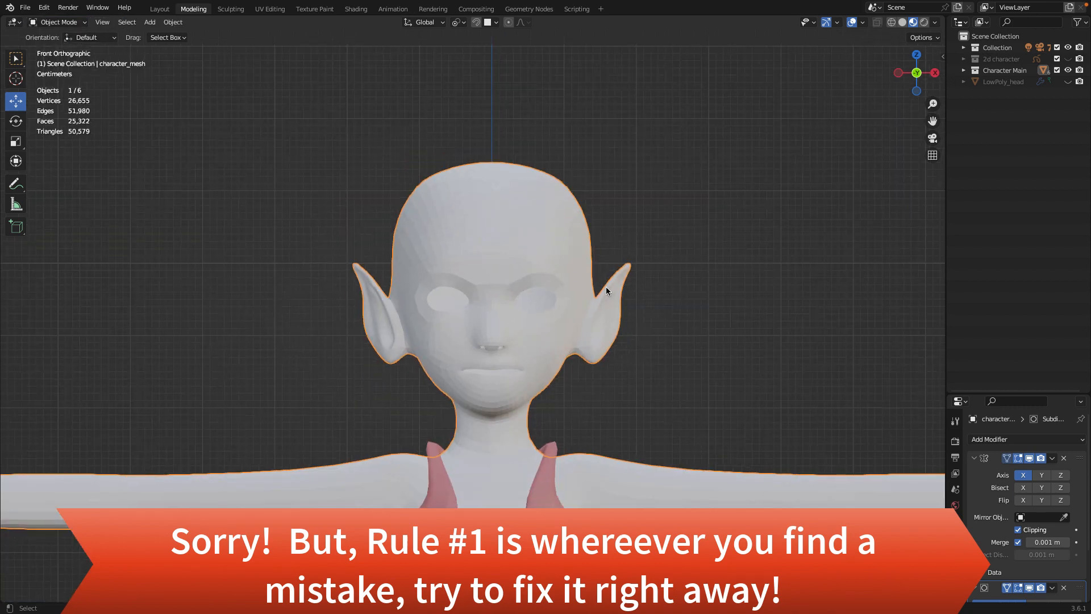
# Enlarge the Properties editor and add a second Subdivision Surface modifier to the character mesh
pyautogui.moveTo(945, 310); pyautogui.dragTo(796, 310)
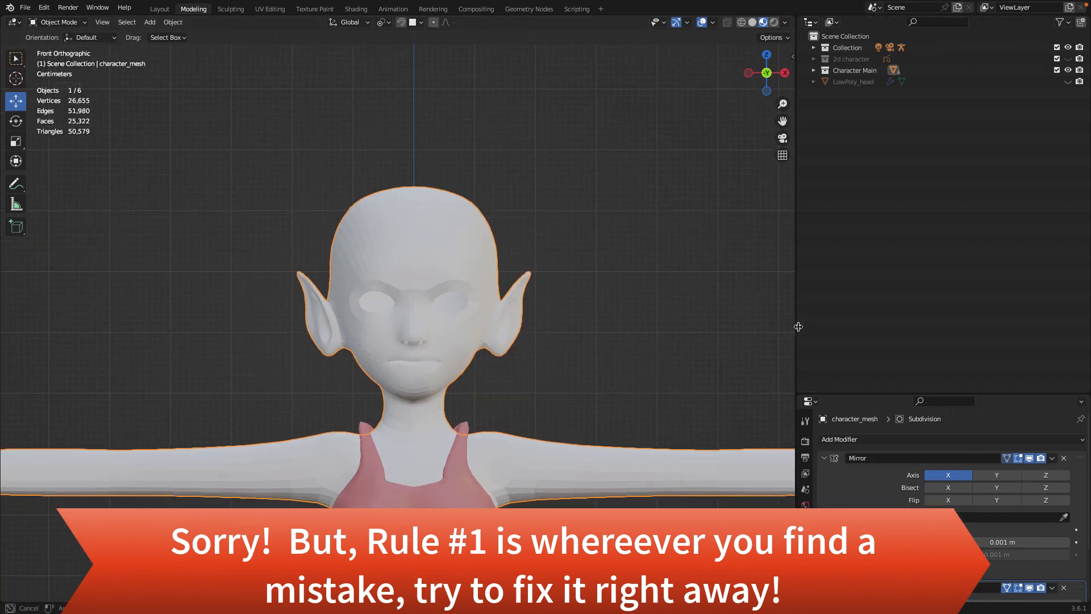
pyautogui.moveTo(927, 394); pyautogui.dragTo(926, 146)
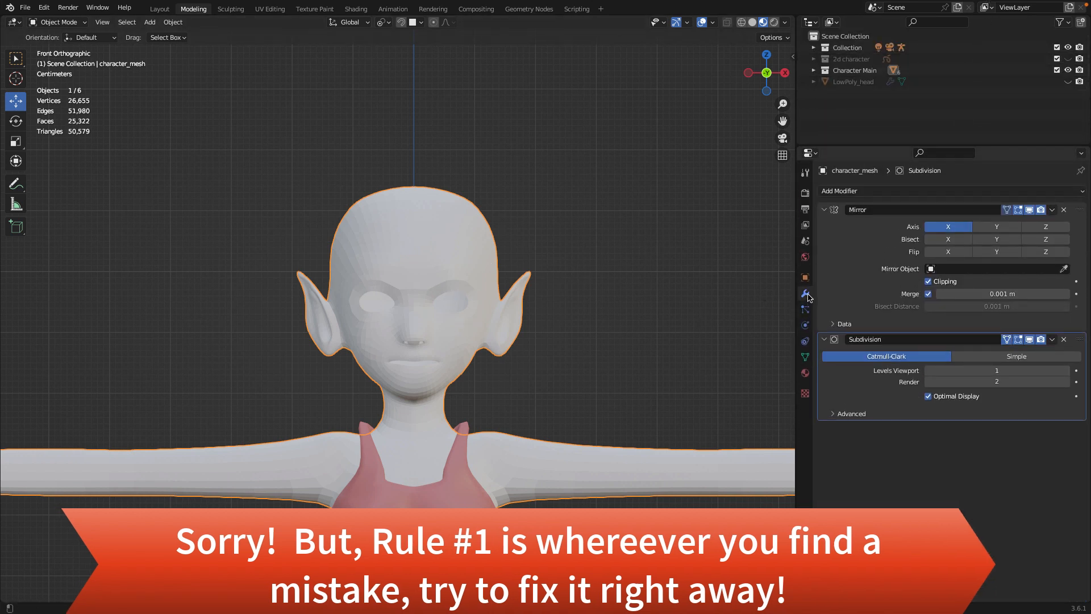
pyautogui.click(917, 191)
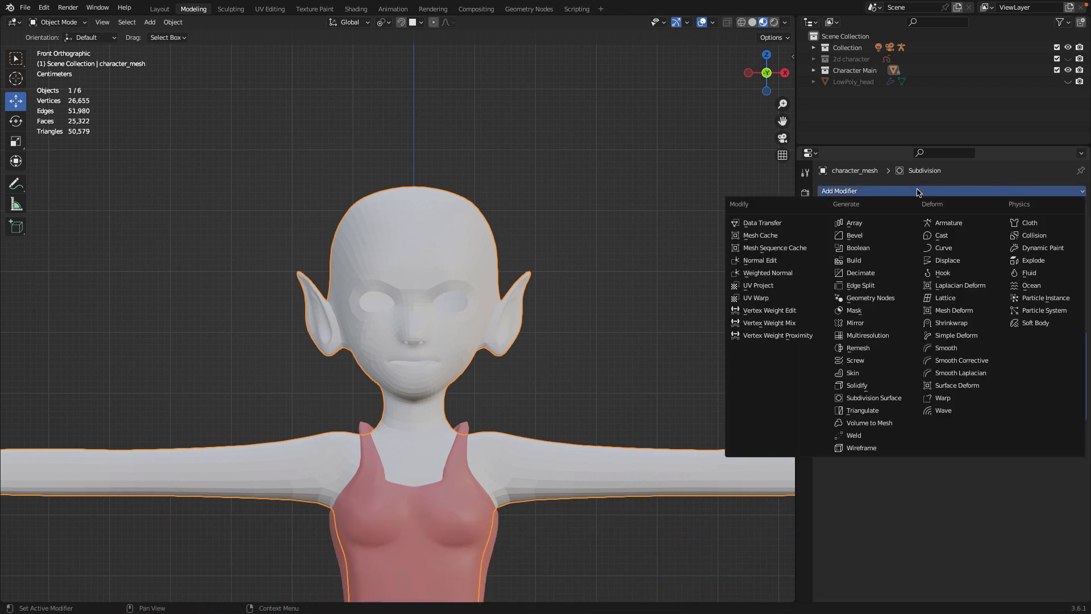
pyautogui.click(875, 398)
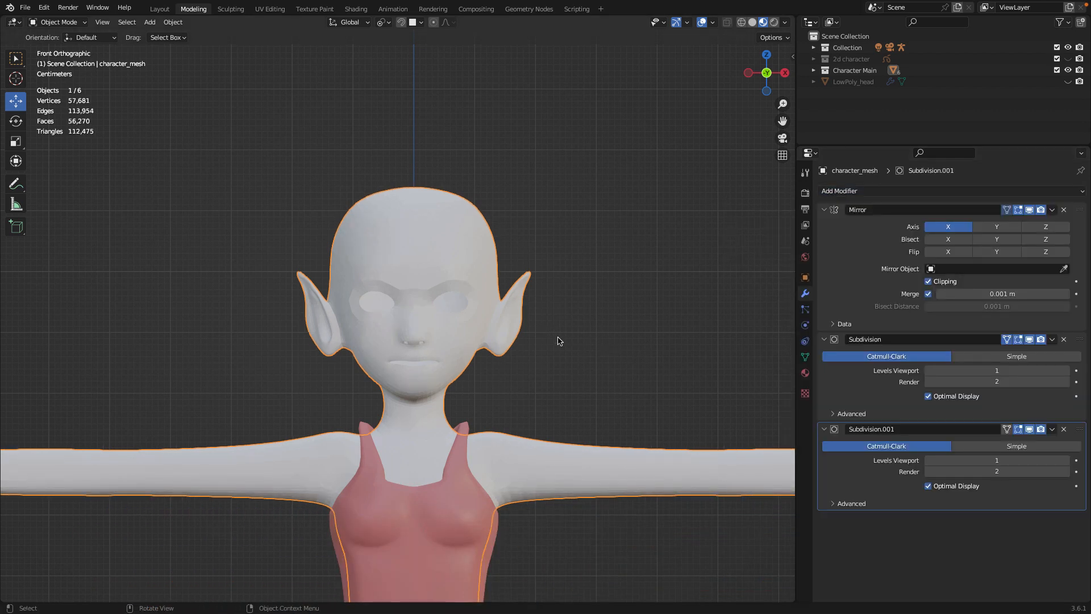
pyautogui.moveTo(475, 306); pyautogui.dragTo(477, 319, button='middle')
pyautogui.scroll(5, 477, 318)
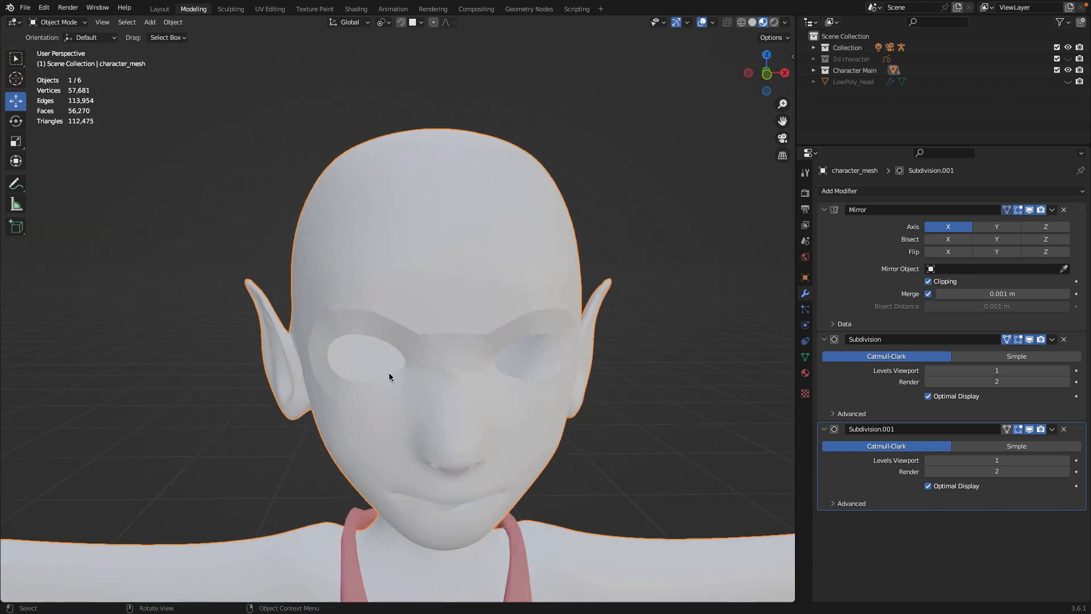
# Select the whole character mesh in Edit Mode, recalculate its normals to the outside, and clear the selection
pyautogui.click(85, 22)
pyautogui.click(57, 49)
pyautogui.moveTo(444, 289); pyautogui.dragTo(444, 280, button='middle')
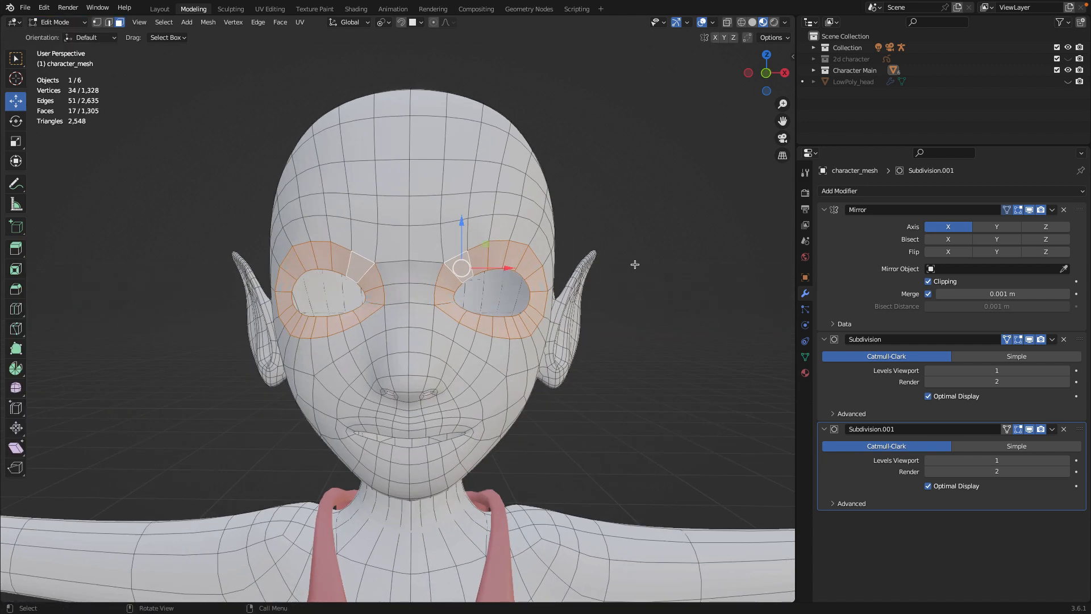
pyautogui.click(606, 271)
pyautogui.moveTo(607, 273); pyautogui.dragTo(608, 271, button='middle')
pyautogui.click(280, 23)
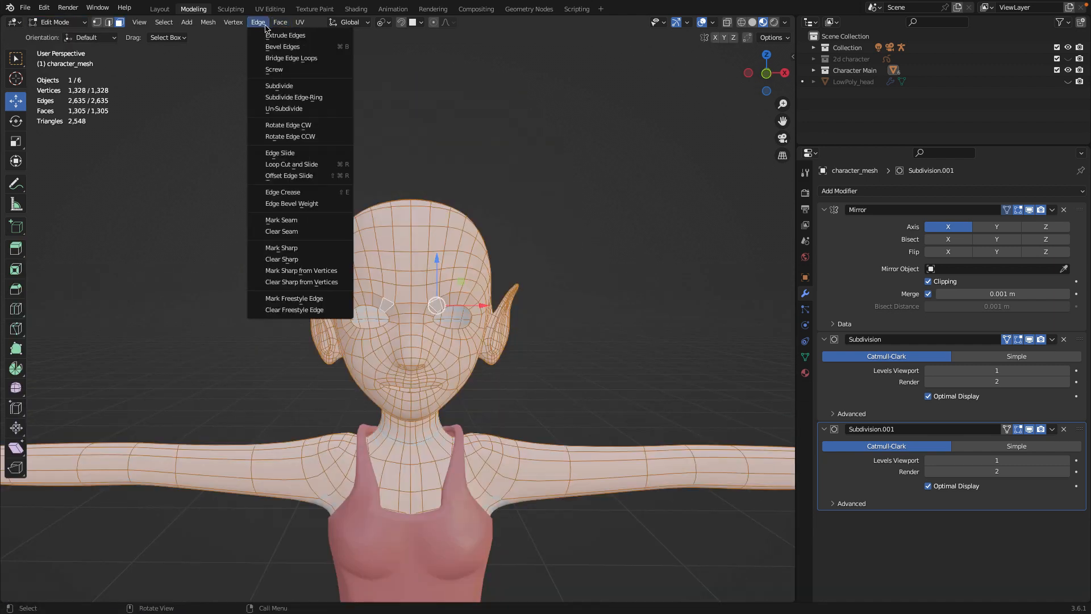
pyautogui.moveTo(238, 27)
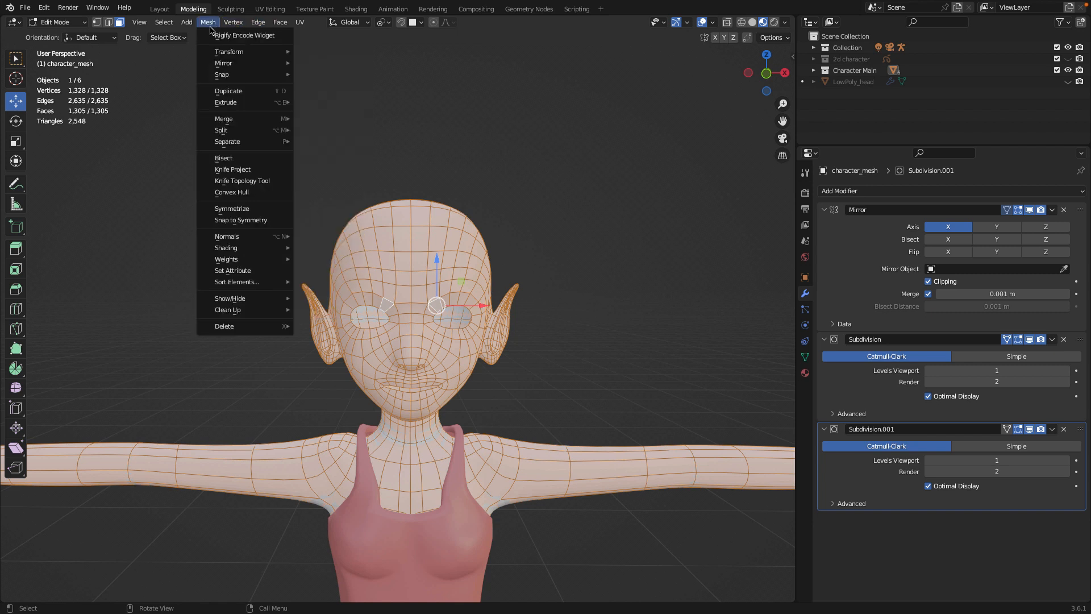
pyautogui.moveTo(240, 238)
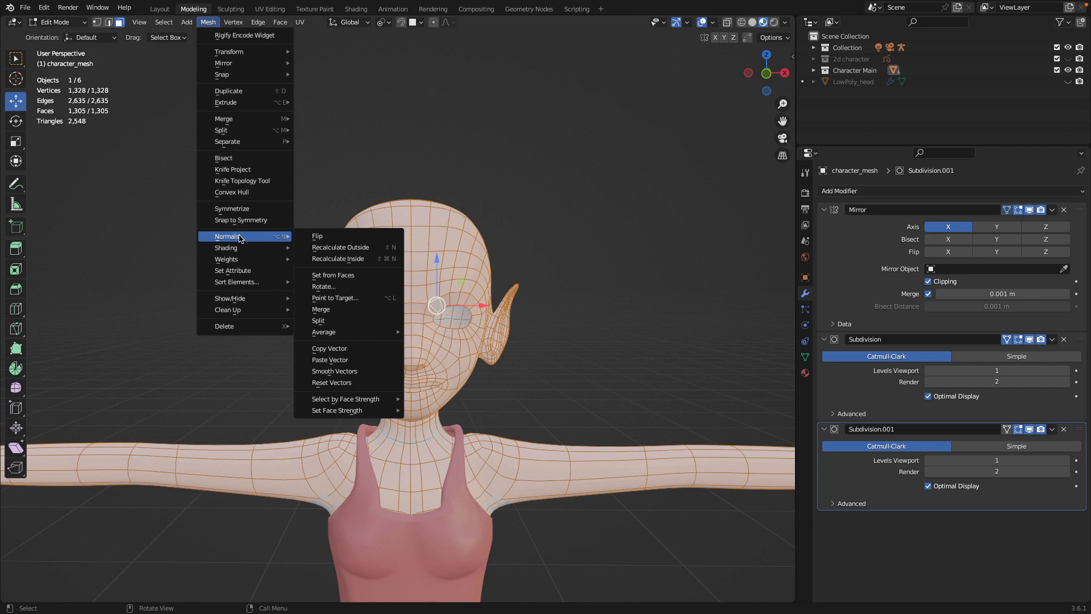
pyautogui.click(344, 249)
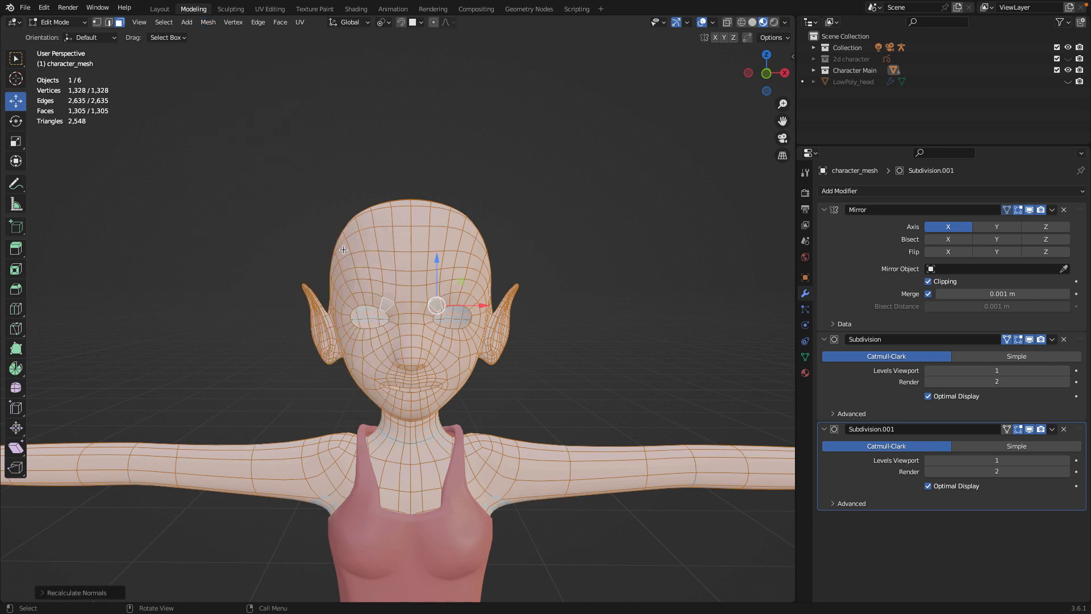
pyautogui.click(541, 250)
pyautogui.moveTo(524, 243); pyautogui.dragTo(498, 230, button='middle')
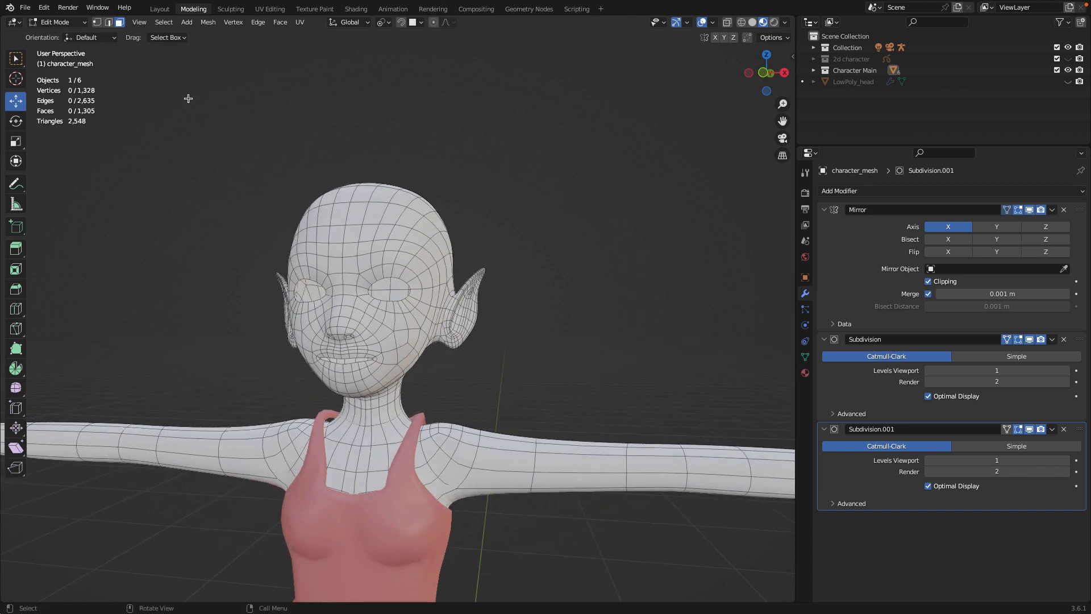
# Switch the character mesh back to Object Mode and inspect the shading of the face
pyautogui.click(84, 23)
pyautogui.click(79, 37)
pyautogui.scroll(-3, 465, 241)
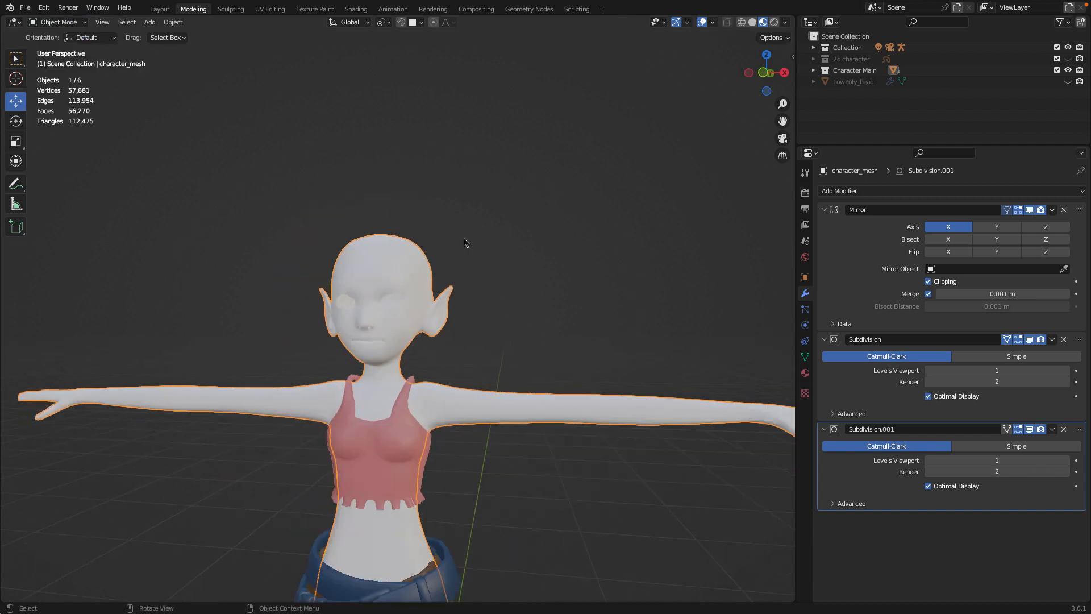
pyautogui.scroll(6, 441, 237)
pyautogui.moveTo(440, 235); pyautogui.dragTo(470, 233, button='middle')
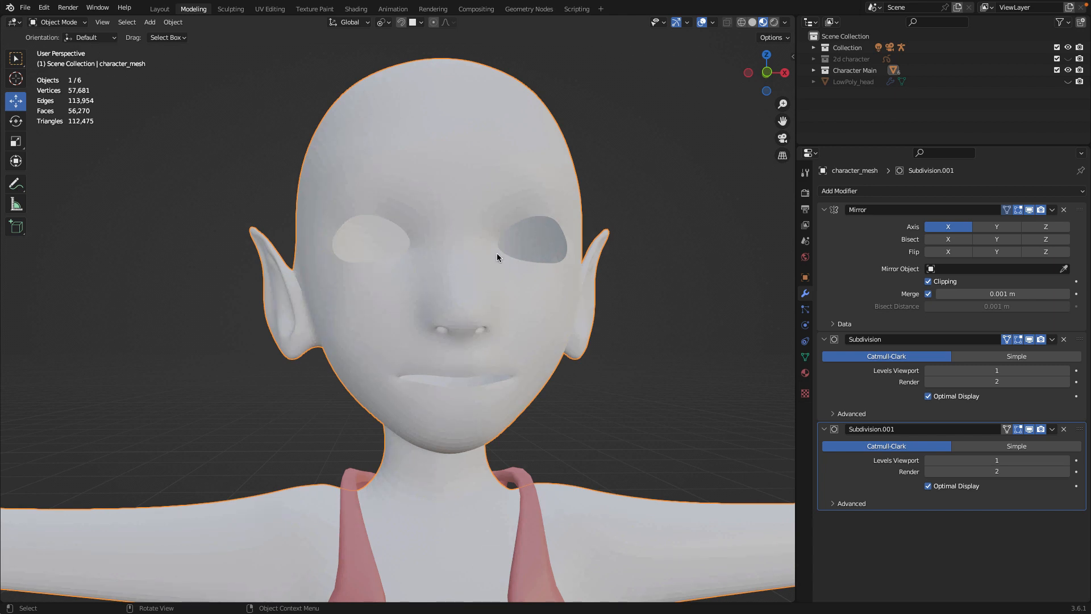
pyautogui.scroll(-4, 497, 254)
pyautogui.moveTo(497, 254)
pyautogui.mouseDown(button='middle')
pyautogui.moveTo(565, 248)
pyautogui.moveTo(518, 264)
pyautogui.moveTo(534, 299)
pyautogui.moveTo(538, 269)
pyautogui.moveTo(500, 273)
pyautogui.mouseUp(button='middle')
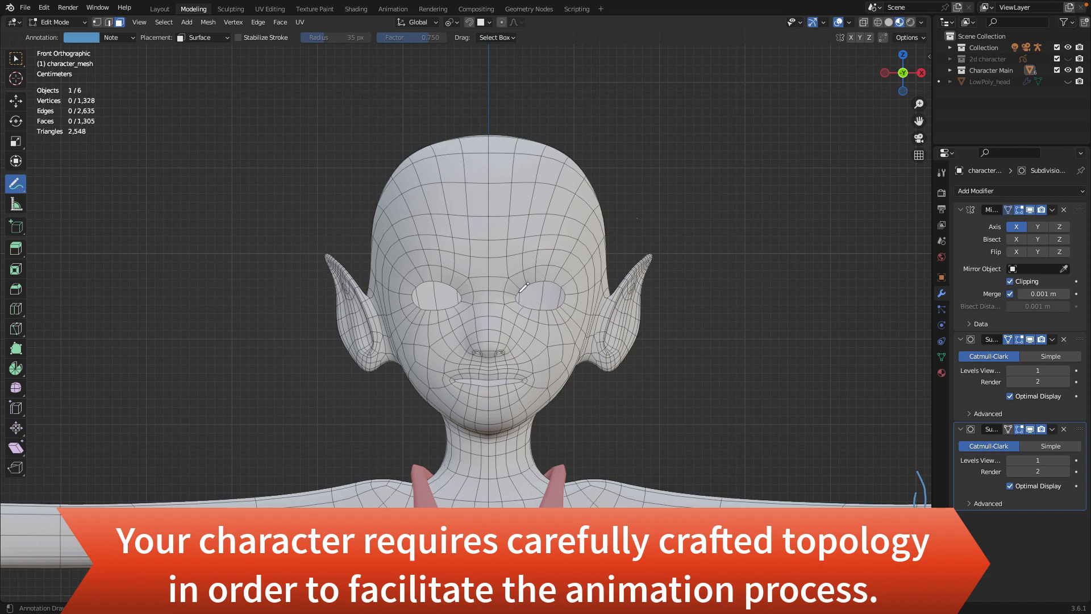
# Annotate the topology loops around both eyes and around the nose and mouth in front view
pyautogui.moveTo(513, 294)
pyautogui.mouseDown()
pyautogui.moveTo(535, 279)
pyautogui.moveTo(567, 288)
pyautogui.moveTo(557, 309)
pyautogui.moveTo(512, 295)
pyautogui.mouseUp()
pyautogui.moveTo(491, 266)
pyautogui.mouseDown()
pyautogui.moveTo(568, 259)
pyautogui.moveTo(589, 268)
pyautogui.moveTo(584, 305)
pyautogui.moveTo(529, 319)
pyautogui.moveTo(482, 307)
pyautogui.mouseUp()
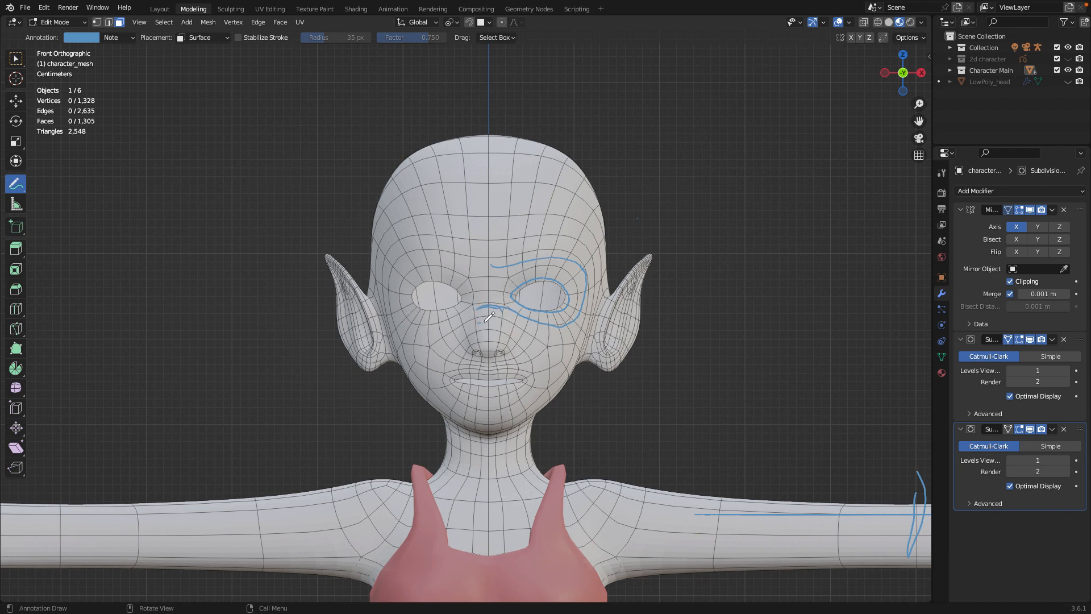
pyautogui.moveTo(482, 321)
pyautogui.mouseDown()
pyautogui.moveTo(523, 325)
pyautogui.moveTo(537, 342)
pyautogui.moveTo(521, 402)
pyautogui.moveTo(480, 413)
pyautogui.mouseUp()
pyautogui.moveTo(482, 321)
pyautogui.mouseDown()
pyautogui.moveTo(436, 367)
pyautogui.moveTo(490, 409)
pyautogui.mouseUp()
pyautogui.moveTo(487, 307)
pyautogui.mouseDown()
pyautogui.moveTo(410, 328)
pyautogui.moveTo(407, 264)
pyautogui.moveTo(510, 260)
pyautogui.mouseUp()
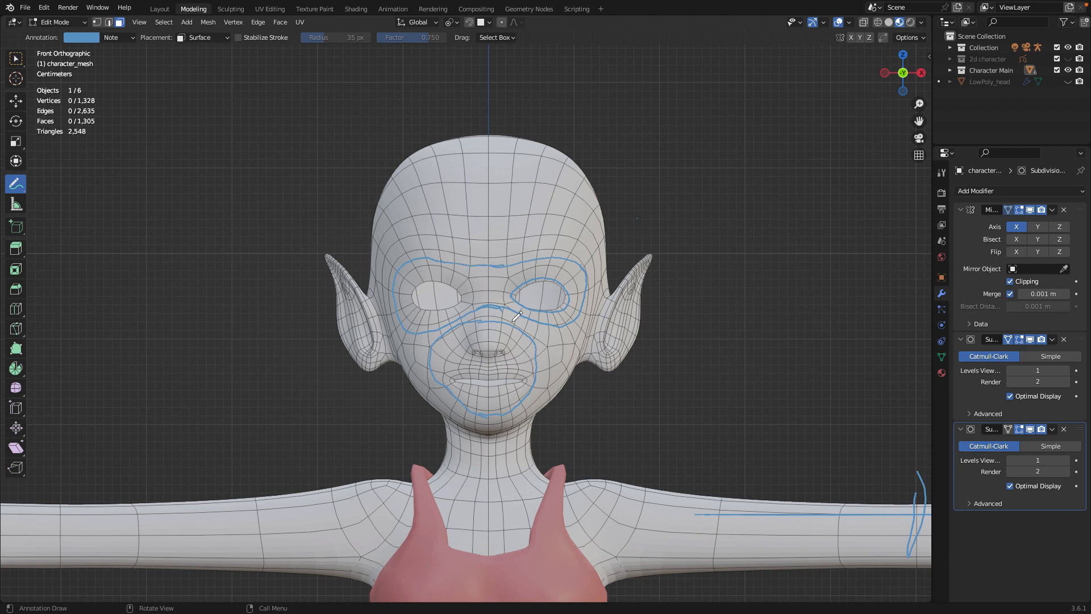
pyautogui.moveTo(465, 287)
pyautogui.mouseDown()
pyautogui.moveTo(523, 281)
pyautogui.moveTo(442, 266)
pyautogui.moveTo(412, 301)
pyautogui.moveTo(460, 305)
pyautogui.moveTo(453, 275)
pyautogui.mouseUp()
# Annotate the outer face loops across the forehead and jaw, plus the loops around the lips and beside the nose
pyautogui.moveTo(451, 225)
pyautogui.mouseDown()
pyautogui.moveTo(580, 237)
pyautogui.moveTo(595, 253)
pyautogui.moveTo(598, 309)
pyautogui.moveTo(548, 393)
pyautogui.moveTo(505, 420)
pyautogui.moveTo(468, 424)
pyautogui.moveTo(437, 405)
pyautogui.mouseUp()
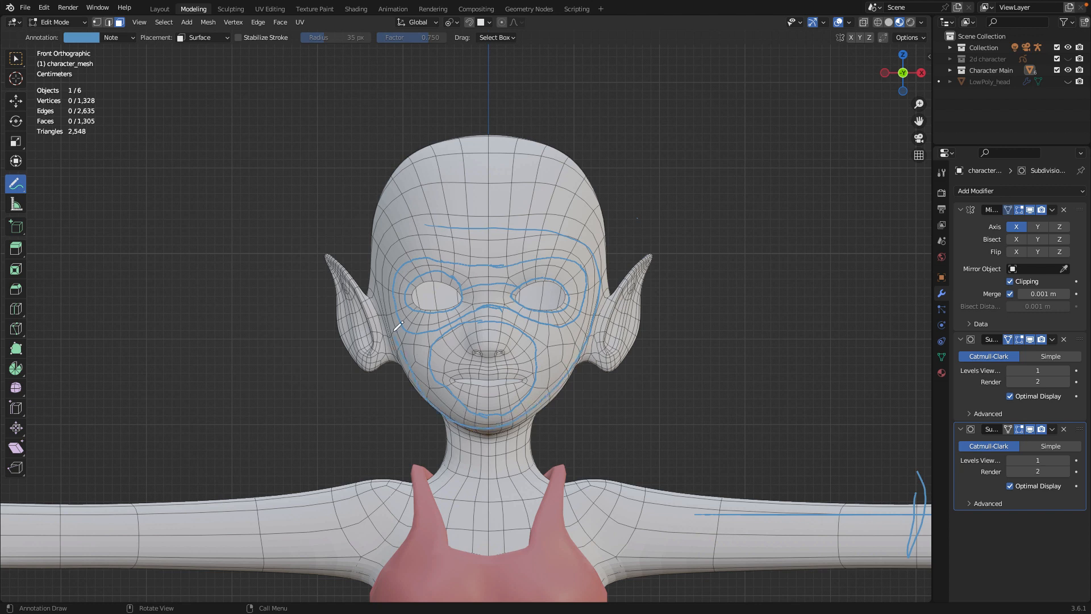
pyautogui.moveTo(395, 329); pyautogui.dragTo(381, 264)
pyautogui.moveTo(428, 215); pyautogui.dragTo(543, 205)
pyautogui.moveTo(455, 377)
pyautogui.mouseDown()
pyautogui.moveTo(518, 376)
pyautogui.moveTo(473, 387)
pyautogui.moveTo(457, 377)
pyautogui.mouseUp()
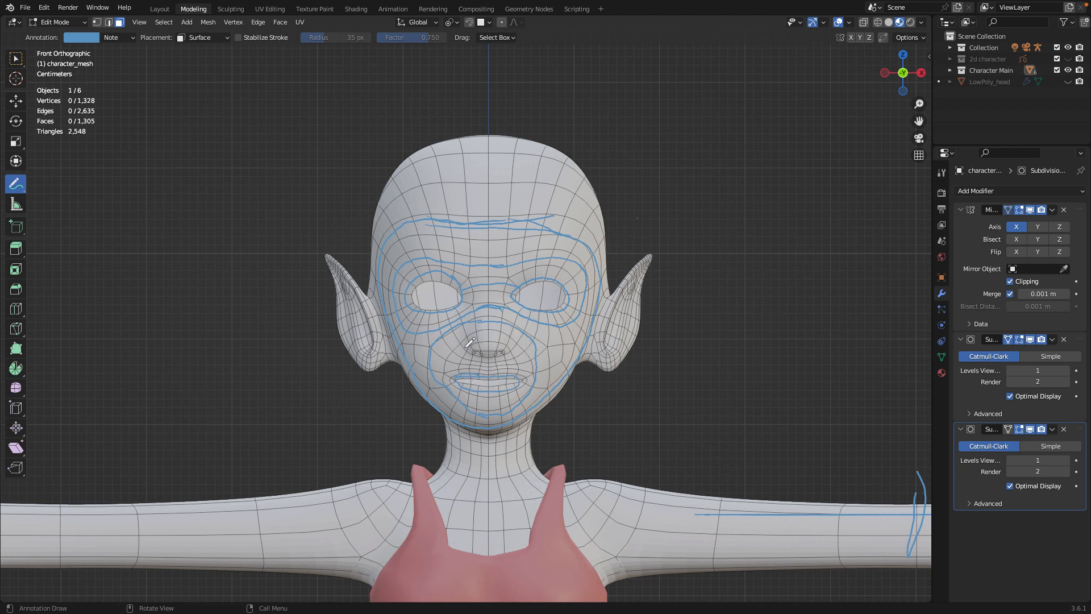
pyautogui.moveTo(460, 348)
pyautogui.mouseDown()
pyautogui.moveTo(496, 327)
pyautogui.moveTo(523, 335)
pyautogui.moveTo(531, 357)
pyautogui.moveTo(502, 397)
pyautogui.moveTo(462, 394)
pyautogui.moveTo(447, 366)
pyautogui.moveTo(508, 333)
pyautogui.moveTo(541, 379)
pyautogui.mouseUp()
# Annotate the topology along the front of the ear in the right side view of the head
pyautogui.moveTo(598, 310); pyautogui.dragTo(306, 349, button='middle')
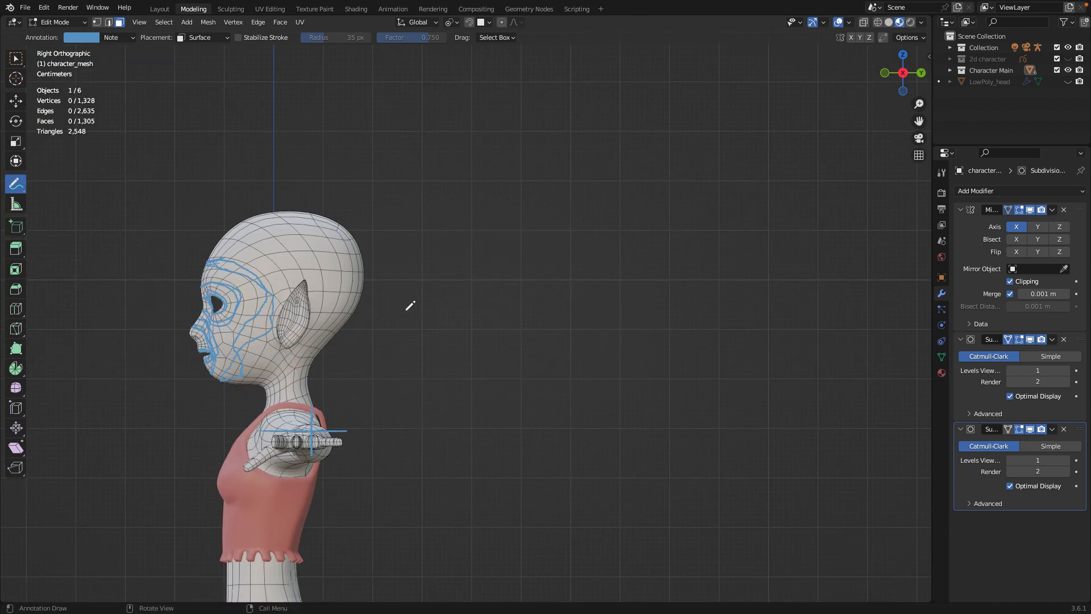
pyautogui.scroll(3, 409, 304)
pyautogui.keyDown('shift'); pyautogui.moveTo(410, 304); pyautogui.dragTo(636, 348, button='middle'); pyautogui.keyUp('shift')
pyautogui.scroll(5, 593, 275)
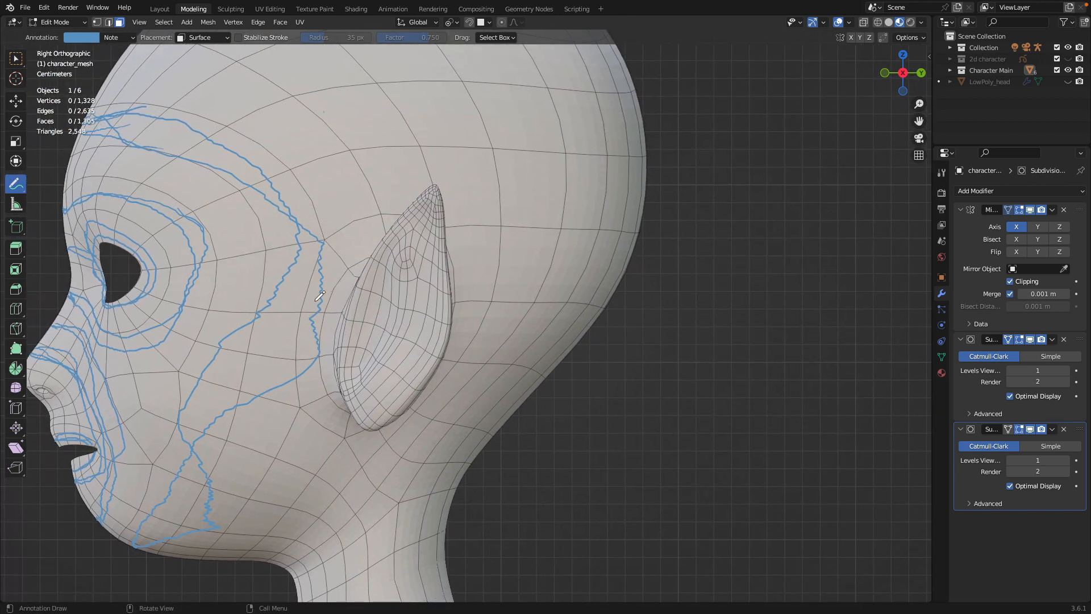
pyautogui.moveTo(355, 268)
pyautogui.mouseDown()
pyautogui.moveTo(323, 346)
pyautogui.moveTo(339, 407)
pyautogui.moveTo(380, 427)
pyautogui.moveTo(435, 403)
pyautogui.moveTo(462, 267)
pyautogui.moveTo(355, 266)
pyautogui.moveTo(329, 341)
pyautogui.mouseUp()
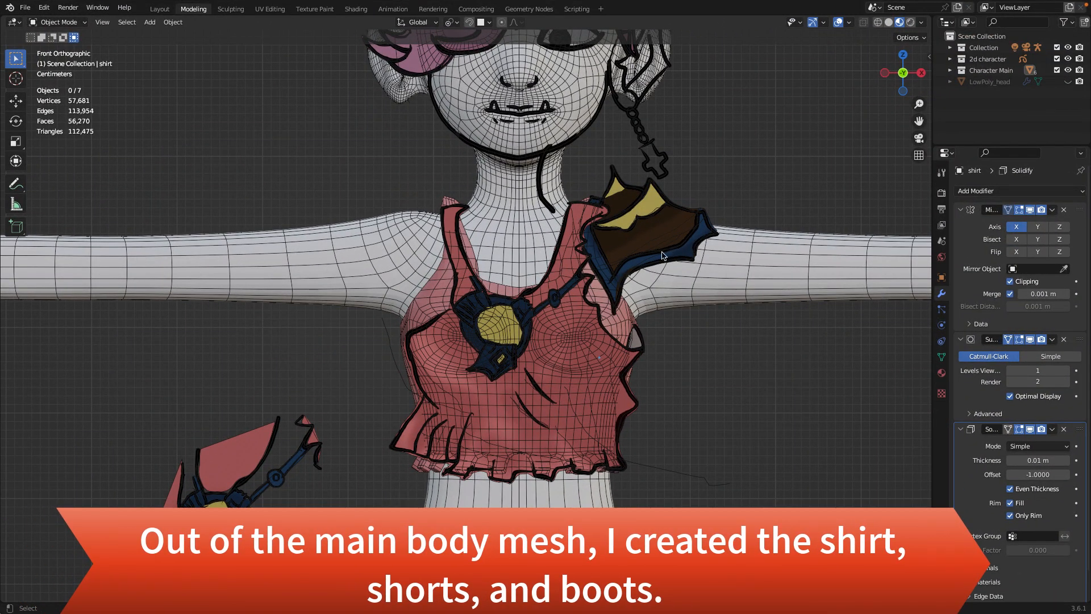
pyautogui.keyDown('shift'); pyautogui.moveTo(719, 411); pyautogui.dragTo(751, 224, button='middle'); pyautogui.keyUp('shift')
pyautogui.keyDown('shift'); pyautogui.moveTo(738, 316); pyautogui.dragTo(753, 247, button='middle'); pyautogui.keyUp('shift')
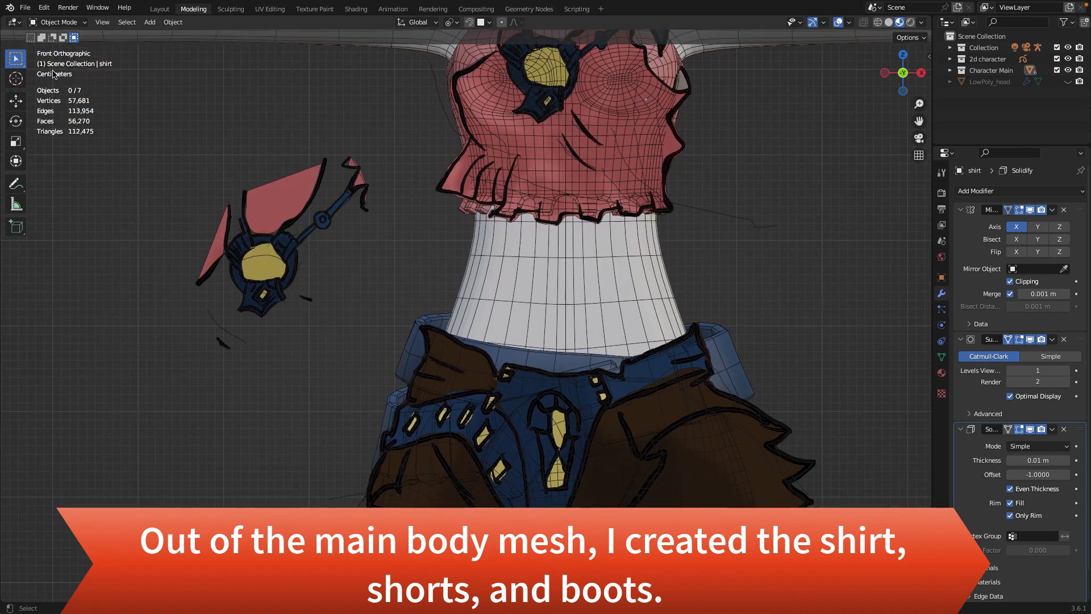
# Hide the 2d character collection and select the belt, followed by the shorts_main mesh at the hips
pyautogui.click(1068, 59)
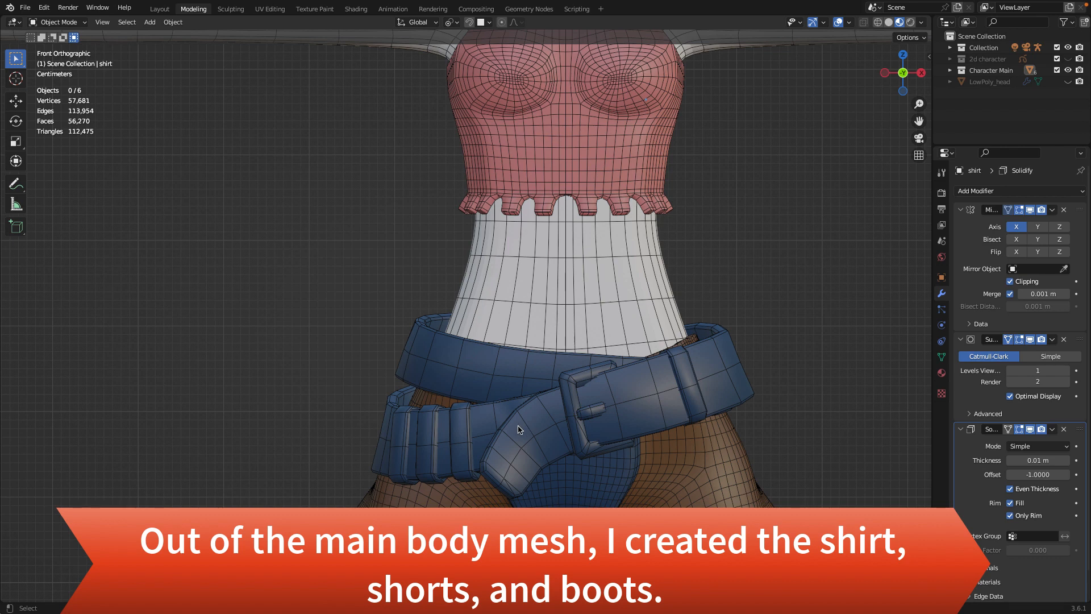
pyautogui.keyDown('shift'); pyautogui.moveTo(563, 428); pyautogui.dragTo(560, 348, button='middle'); pyautogui.keyUp('shift')
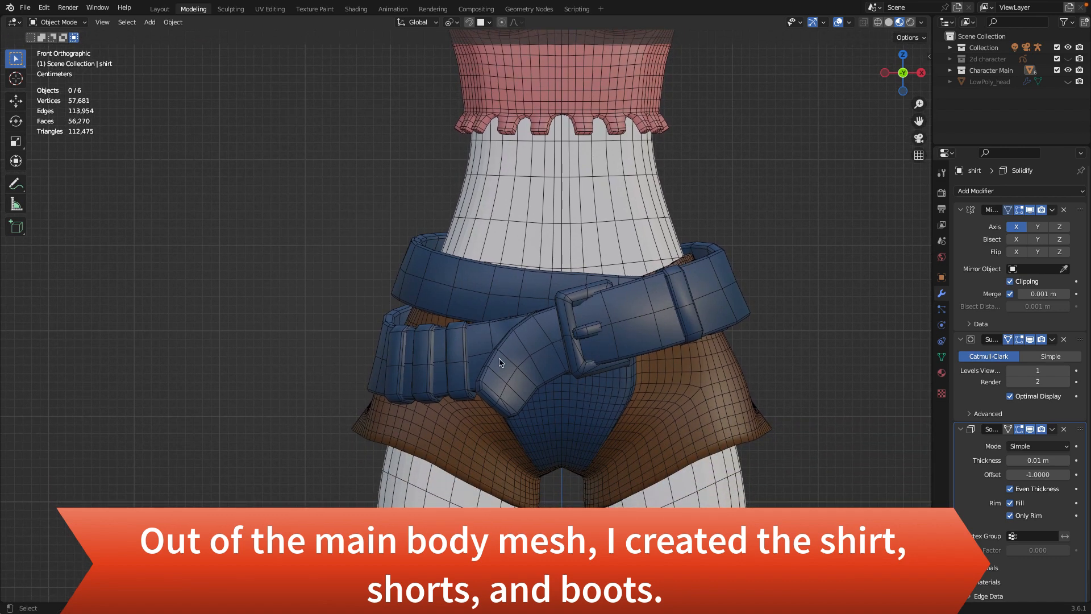
pyautogui.click(480, 290)
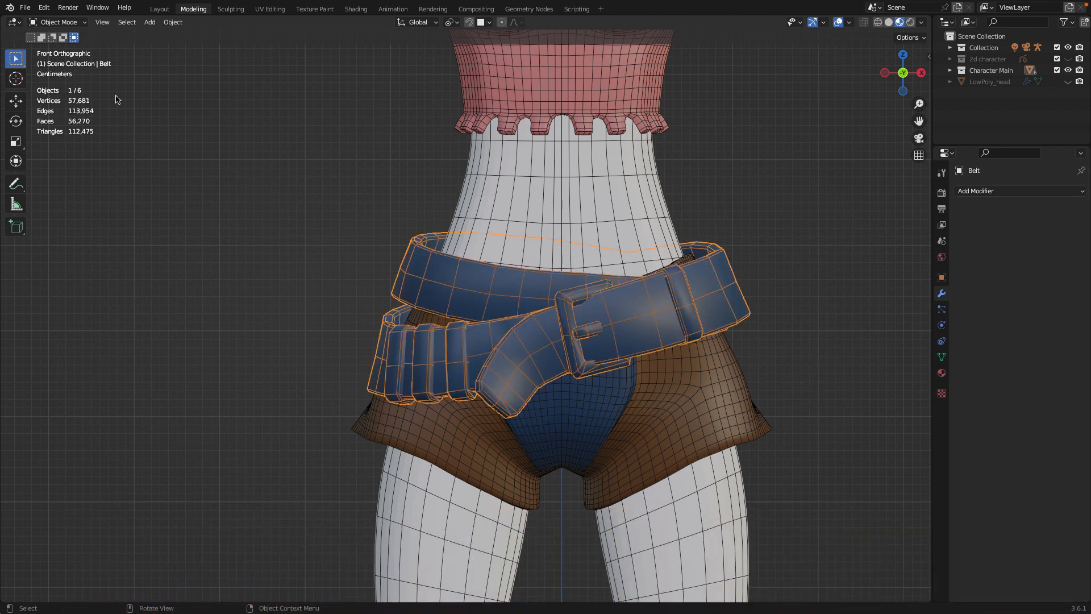
pyautogui.click(449, 426)
pyautogui.click(387, 425)
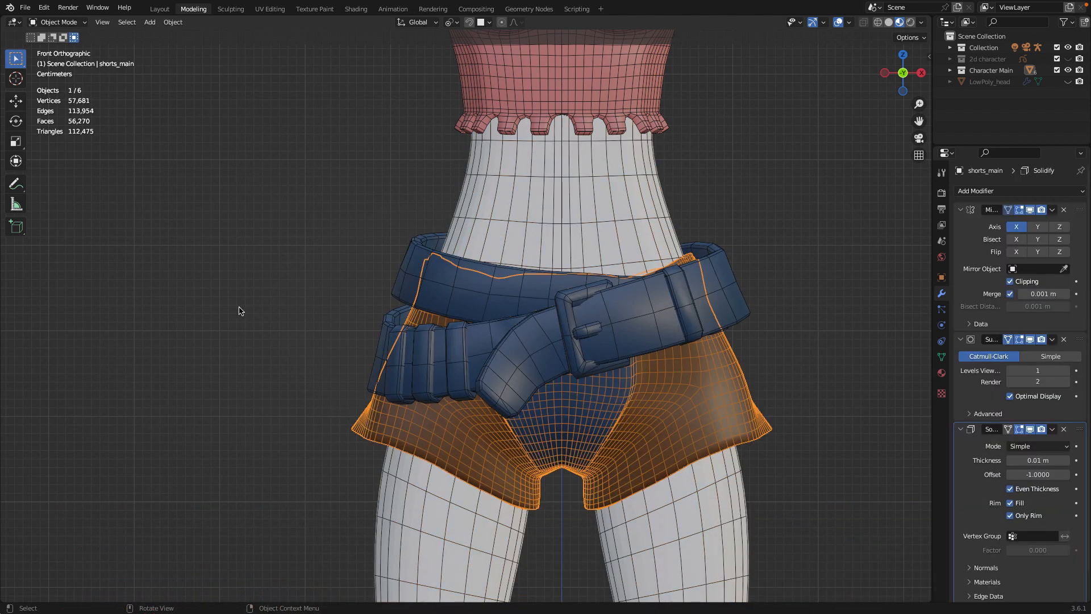
# Open the shorts_main mesh in Edit Mode, examine it on the body in perspective, and return to Object Mode
pyautogui.click(77, 23)
pyautogui.click(67, 48)
pyautogui.moveTo(668, 348); pyautogui.dragTo(495, 318, button='middle')
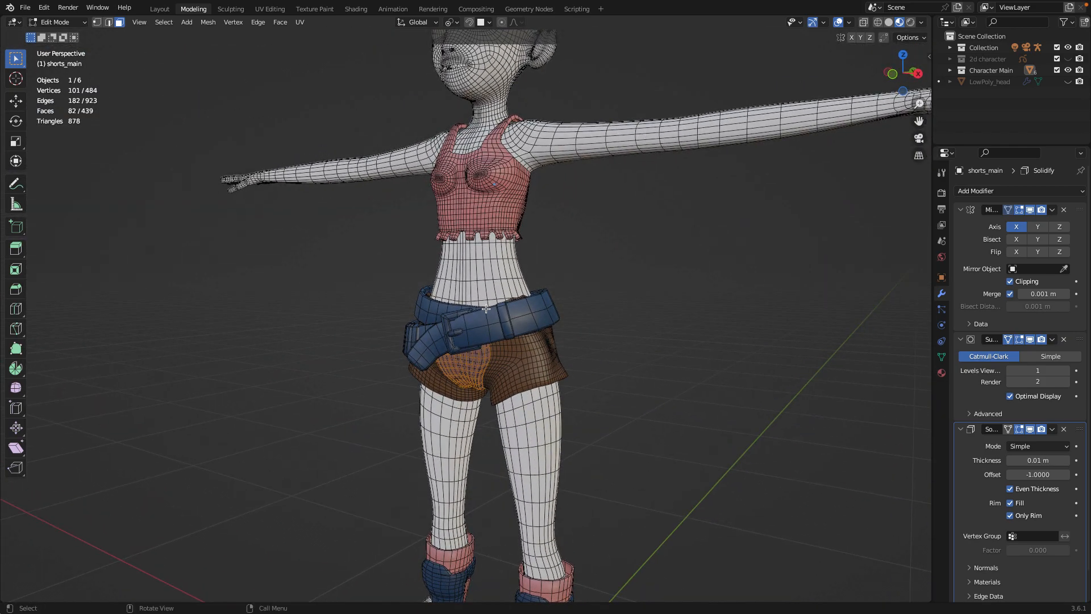
pyautogui.click(82, 25)
pyautogui.click(54, 35)
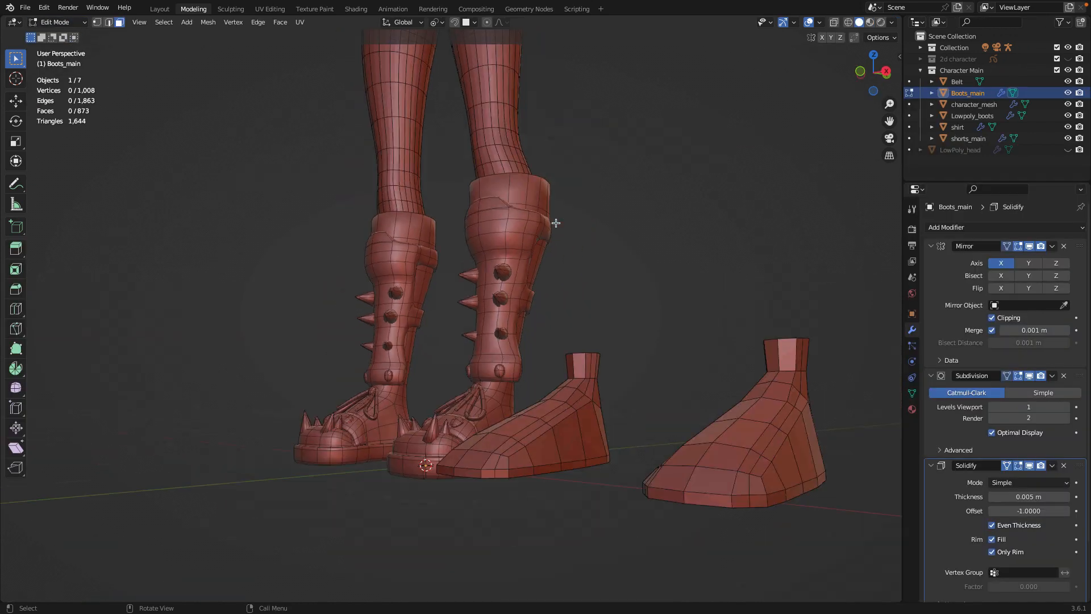
# Examine the Boots_main mesh from several angles, comparing it with the low-poly boots and closing in on the toe details
pyautogui.moveTo(555, 222); pyautogui.dragTo(472, 241, button='middle')
pyautogui.scroll(3, 472, 239)
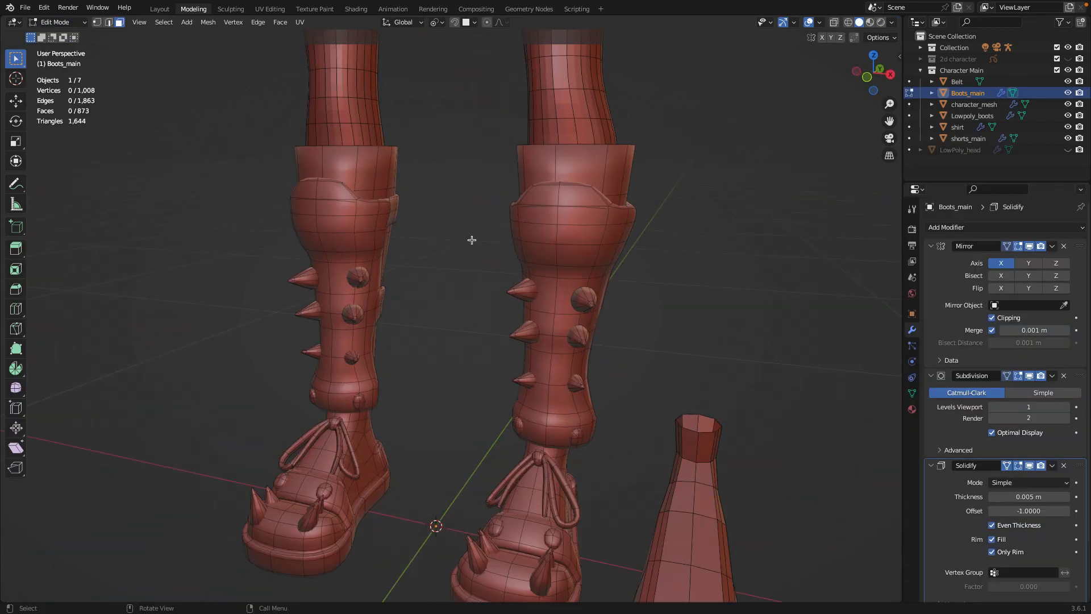
pyautogui.scroll(-4, 582, 304)
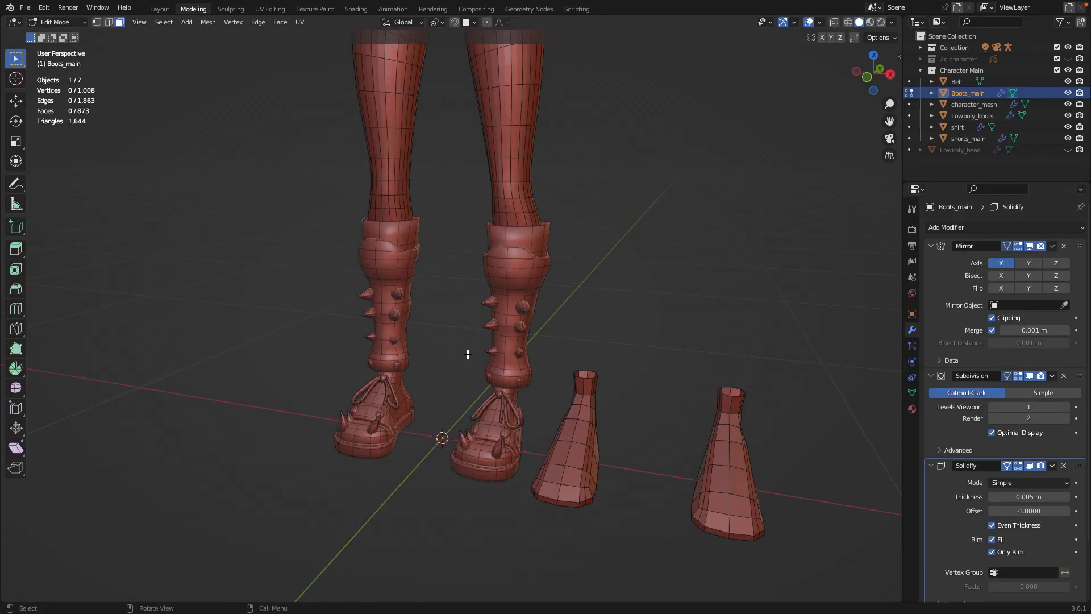
pyautogui.keyDown('shift'); pyautogui.moveTo(461, 373); pyautogui.dragTo(445, 275, button='middle'); pyautogui.keyUp('shift')
pyautogui.moveTo(564, 346); pyautogui.dragTo(568, 391, button='middle')
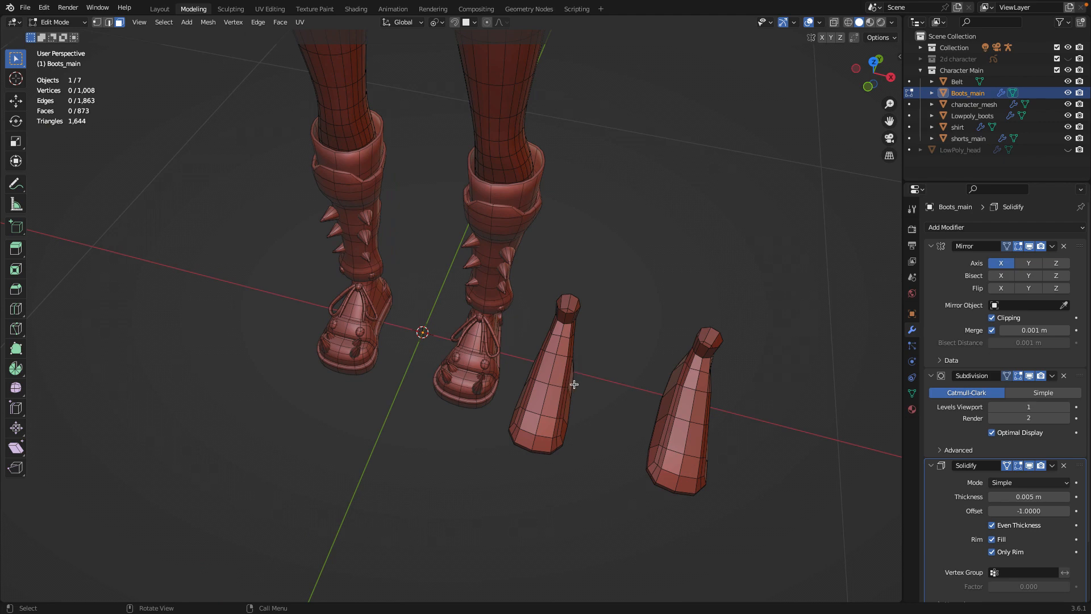
pyautogui.moveTo(476, 379); pyautogui.dragTo(508, 407, button='middle')
pyautogui.scroll(4, 459, 325)
pyautogui.scroll(3, 549, 360)
pyautogui.scroll(3, 508, 408)
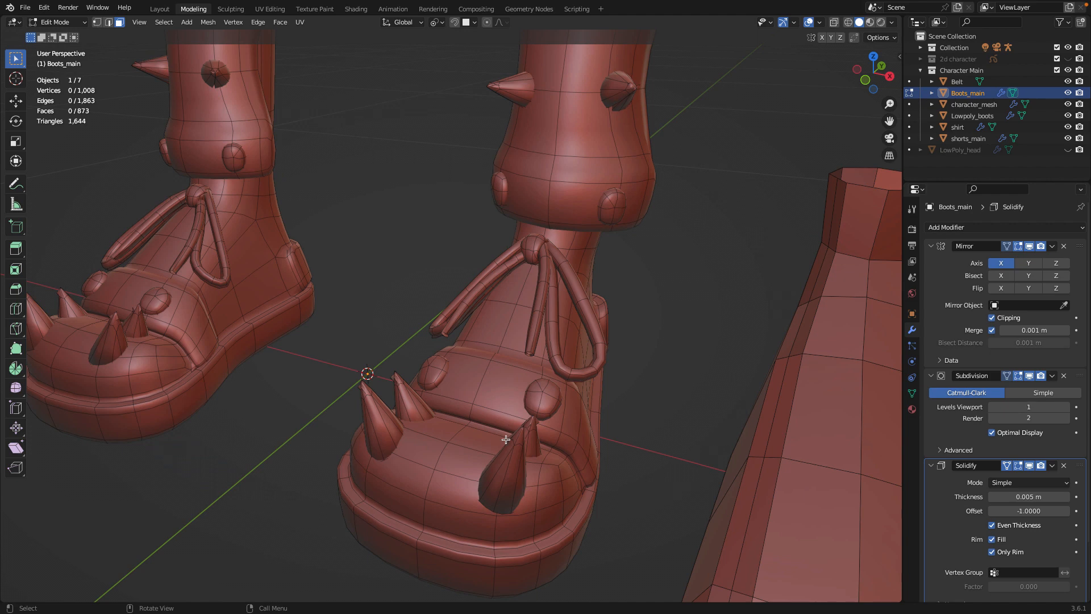
# Select the linked geometry of the front toe spike and try moving it off the boot
pyautogui.click(492, 474)
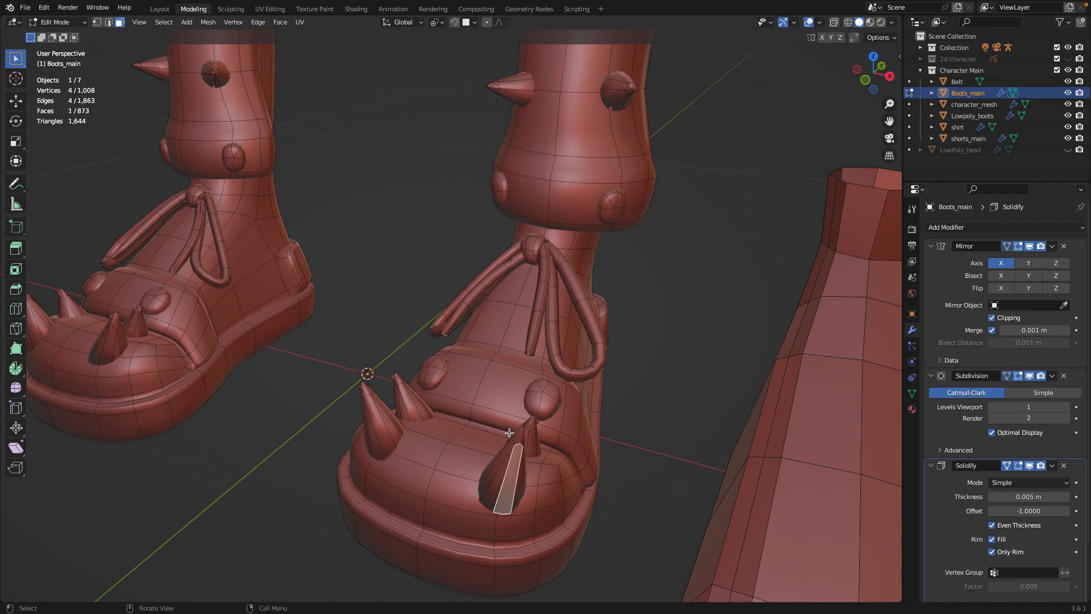
pyautogui.press('l')
pyautogui.hotkey('ctrl', 'z')
pyautogui.hotkey('ctrl', 'l')
pyautogui.press('g')
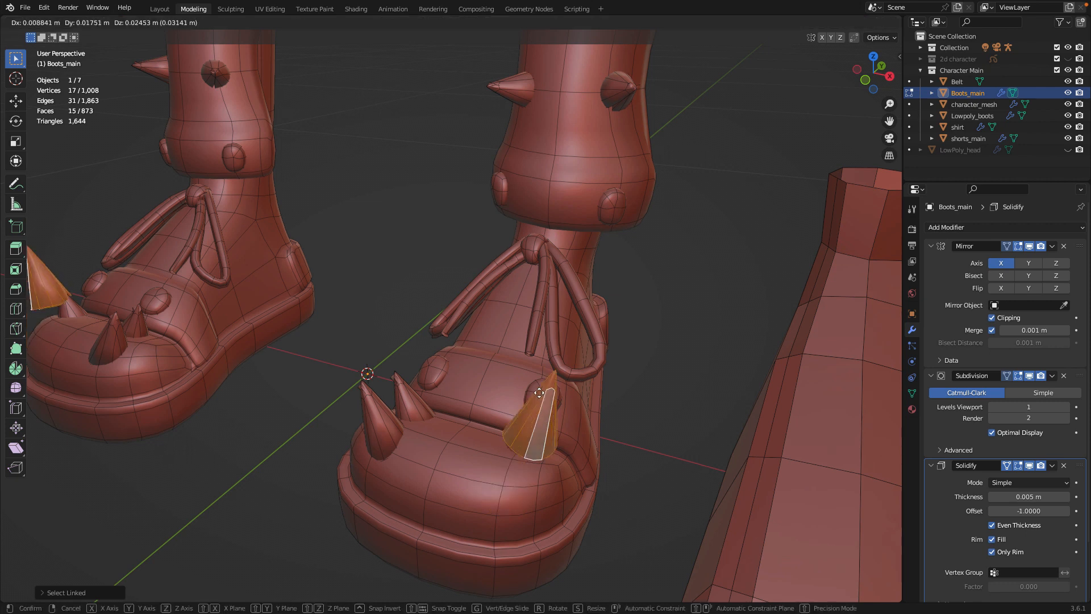
pyautogui.rightClick(556, 391)
# Select the linked geometry of the round stud above the toe and try moving it off the boot
pyautogui.click(557, 400)
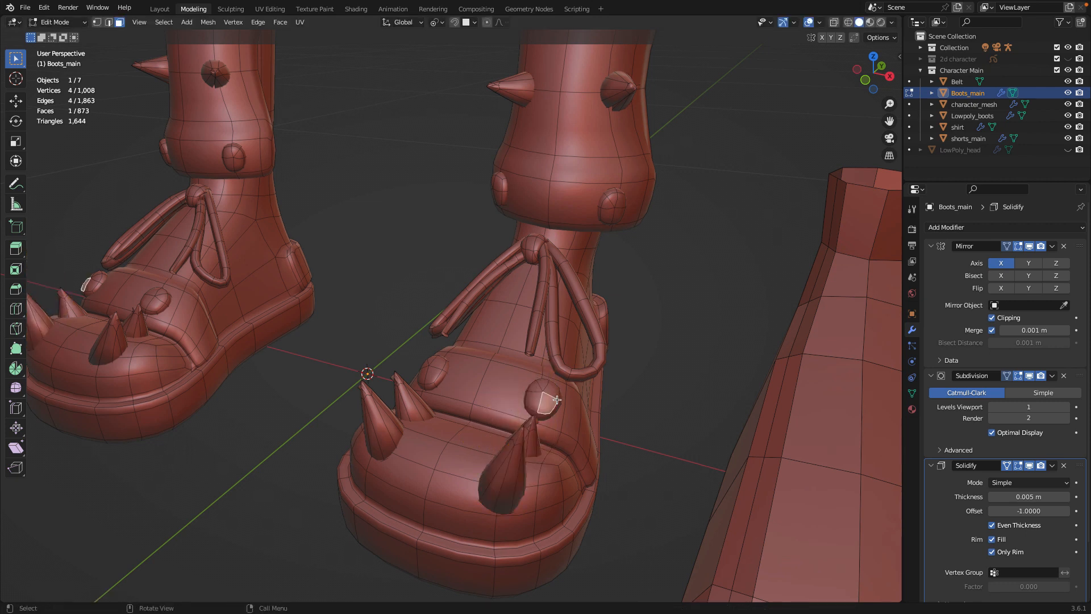
pyautogui.hotkey('ctrl', 'l')
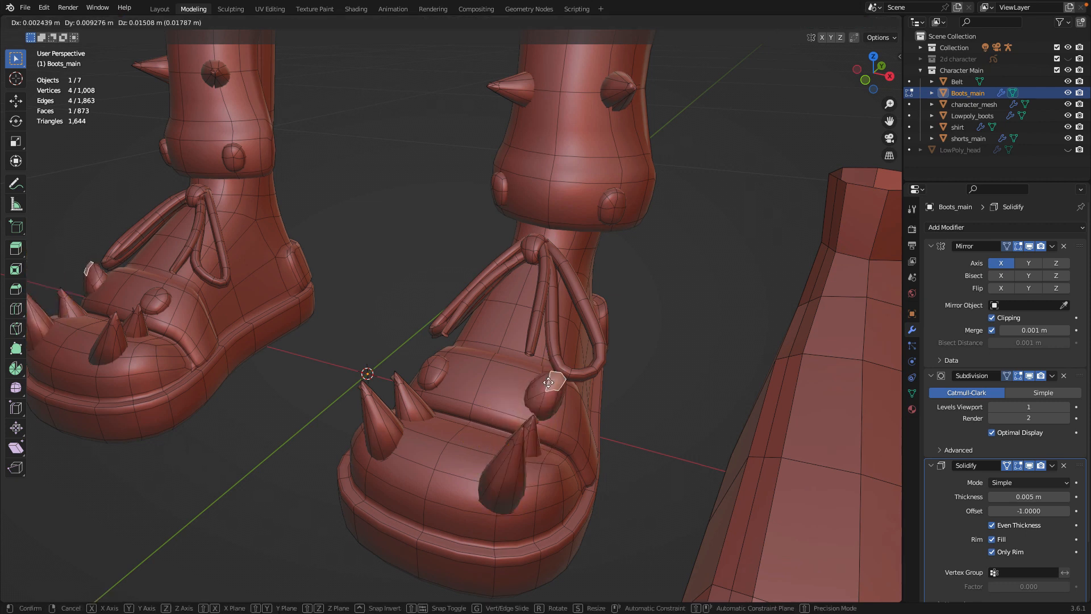
pyautogui.press('g')
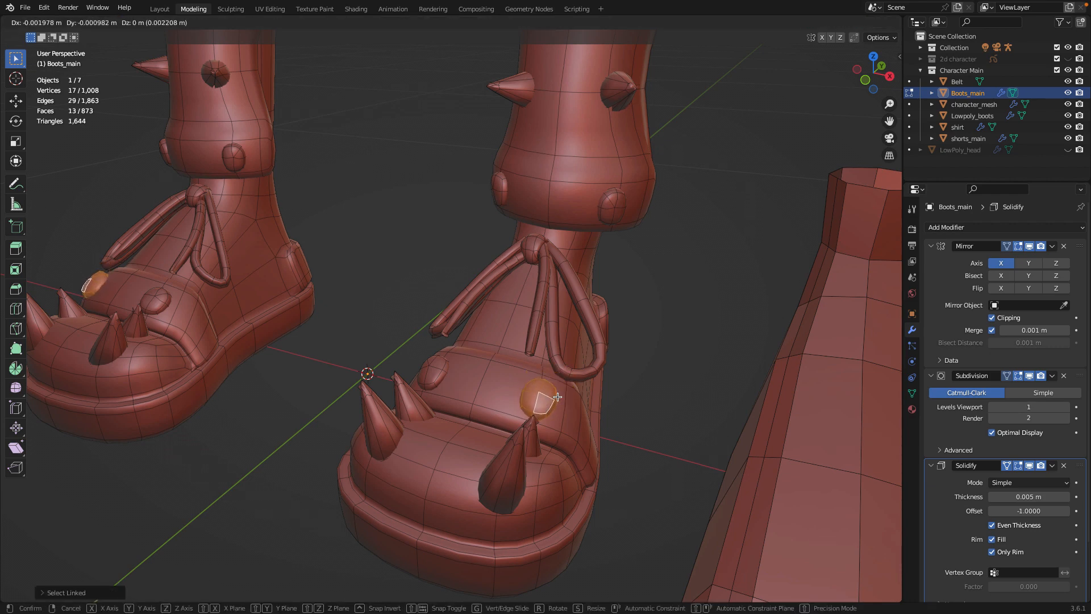
pyautogui.rightClick(560, 394)
# Select the linked geometry of the outer lace loop and try moving it away from the boot
pyautogui.click(570, 272)
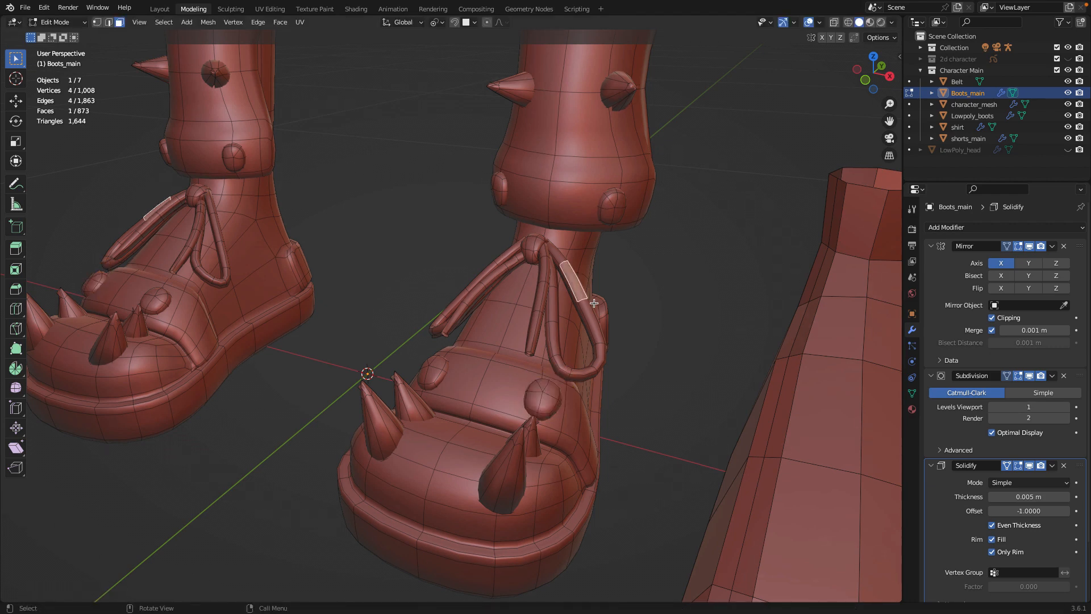
pyautogui.hotkey('ctrl', 'l')
pyautogui.click(580, 298)
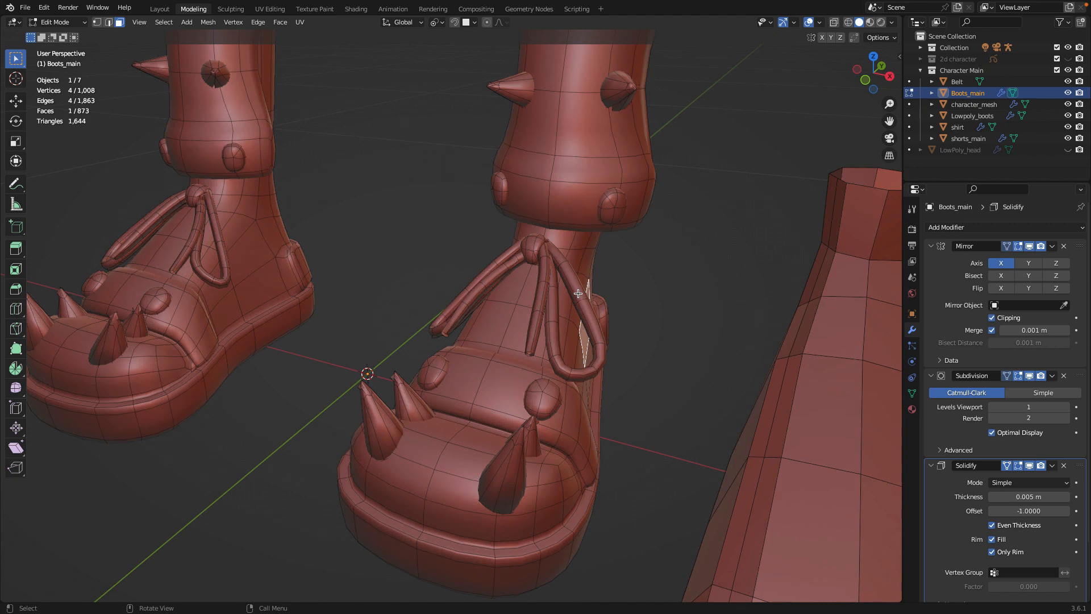
pyautogui.click(578, 293)
pyautogui.hotkey('ctrl', 'l')
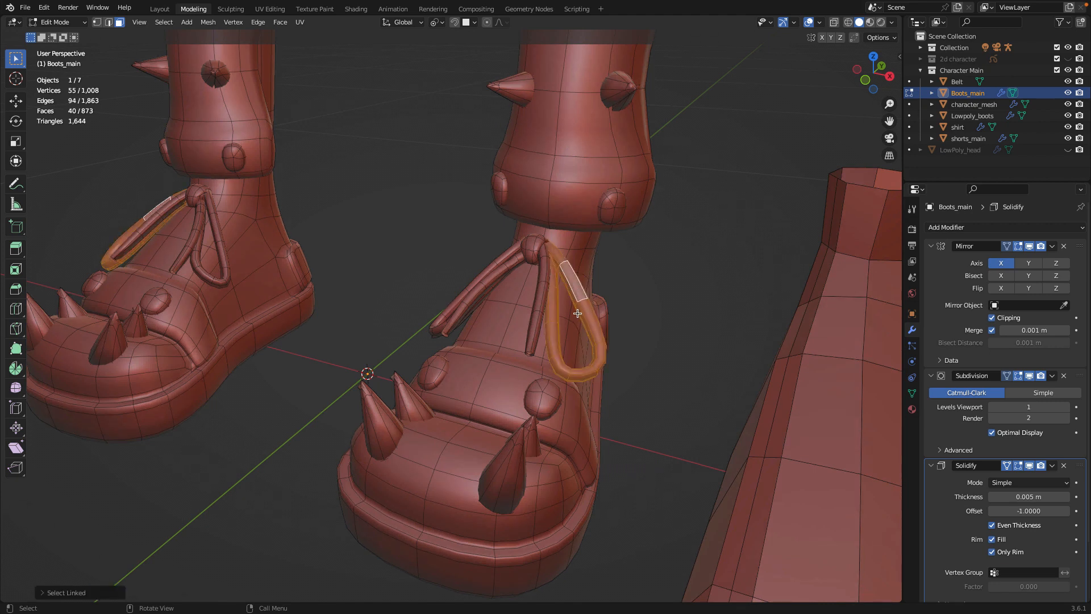
pyautogui.press('g')
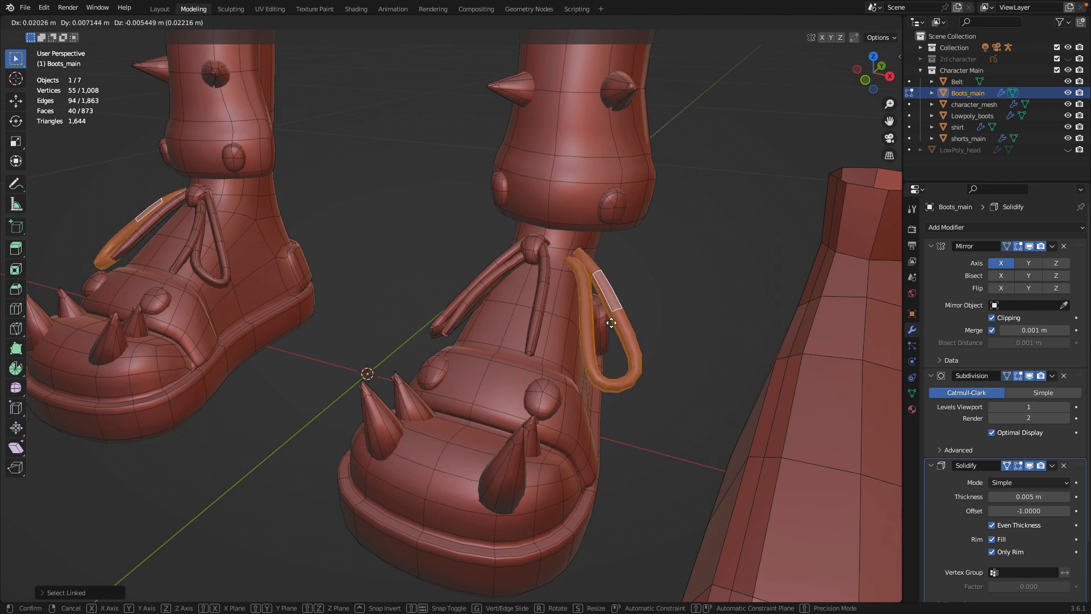
pyautogui.rightClick(611, 323)
# Select the linked geometry of the straight lace end hanging from the knot and try moving it
pyautogui.click(544, 271)
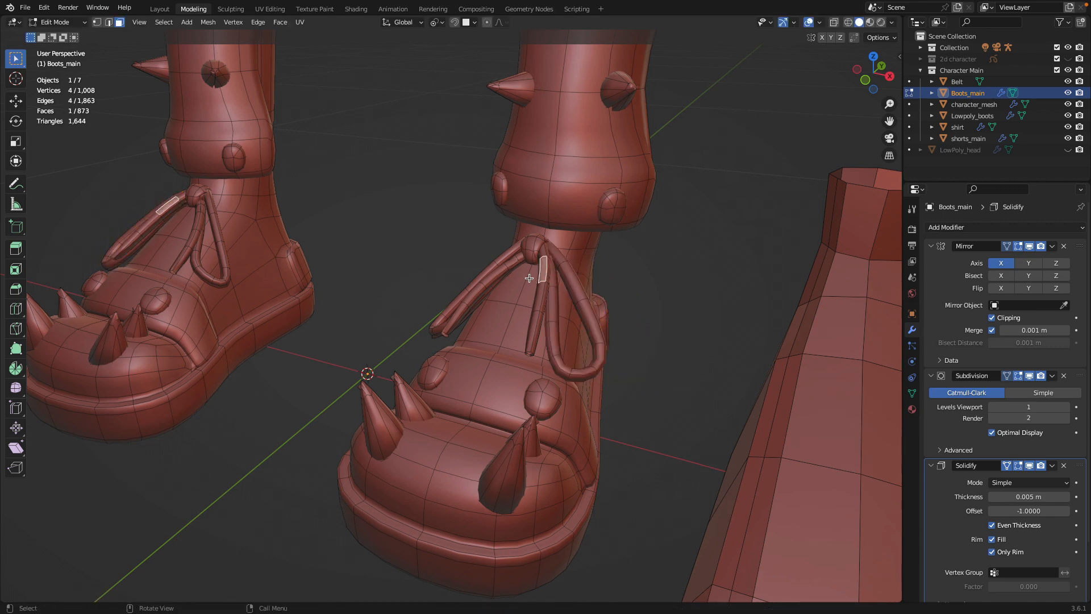
pyautogui.hotkey('ctrl', 'l')
pyautogui.hotkey('ctrl', 'z')
pyautogui.hotkey('ctrl', 'l')
pyautogui.press('g')
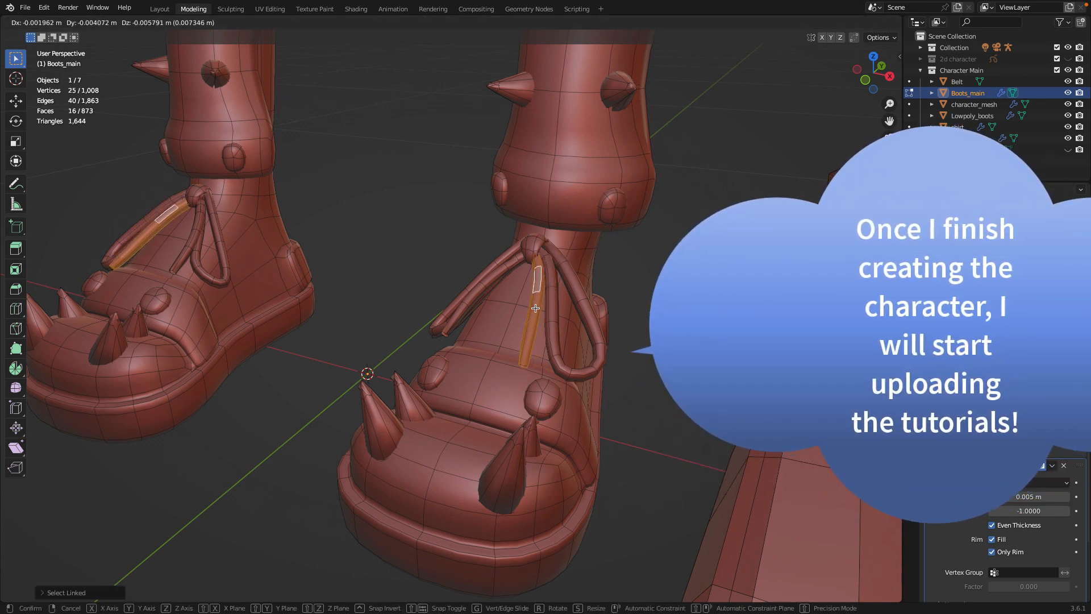
pyautogui.rightClick(537, 307)
# Select the linked shin guard geometry, try moving it forward off the boot, undo the move, and clear the selection
pyautogui.scroll(-4, 626, 326)
pyautogui.scroll(5, 622, 307)
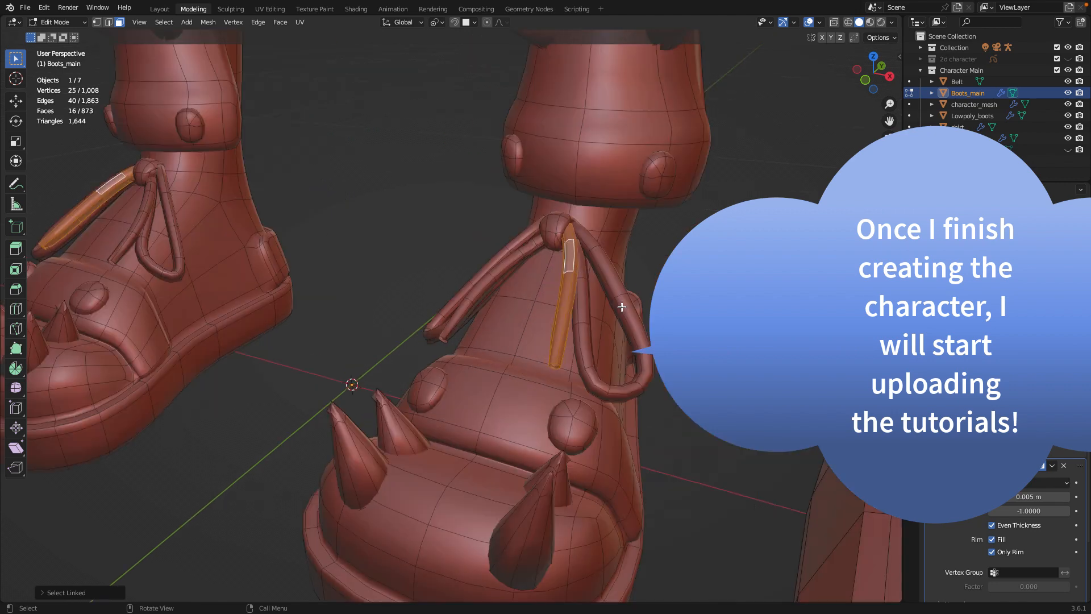
pyautogui.scroll(-2, 621, 307)
pyautogui.moveTo(622, 307); pyautogui.dragTo(502, 241, button='middle')
pyautogui.click(441, 175)
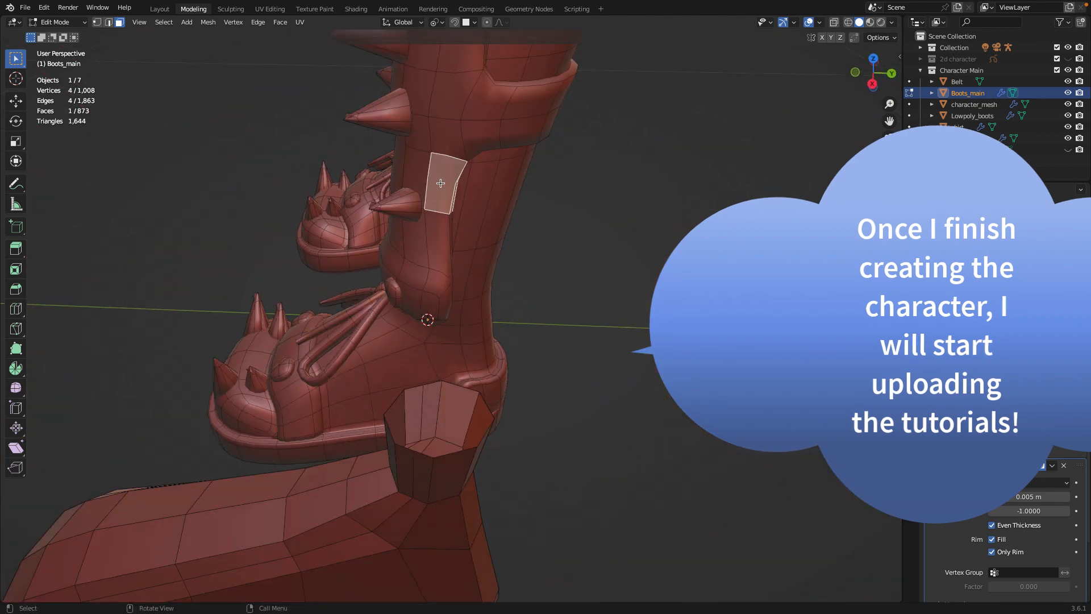
pyautogui.scroll(-3, 441, 176)
pyautogui.moveTo(441, 193); pyautogui.dragTo(432, 179, button='middle')
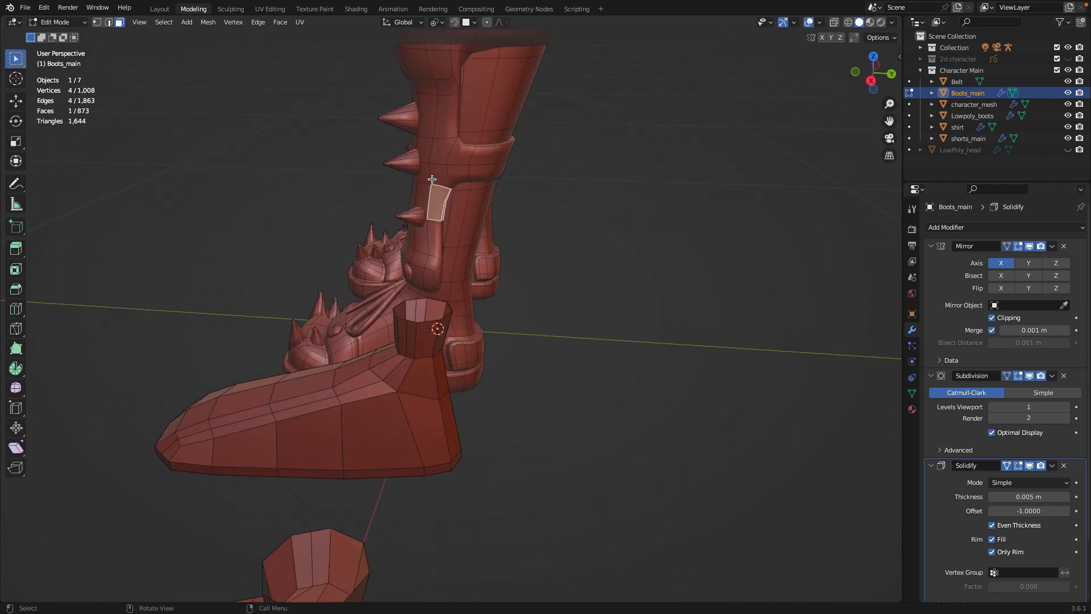
pyautogui.press('l')
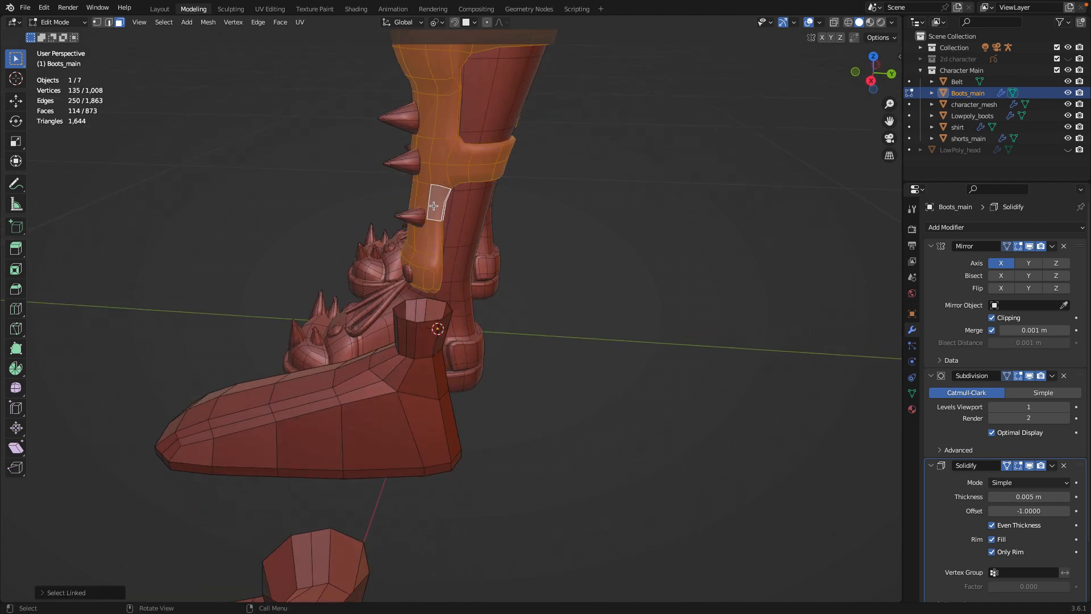
pyautogui.scroll(-3, 502, 214)
pyautogui.moveTo(502, 214); pyautogui.dragTo(505, 212, button='middle')
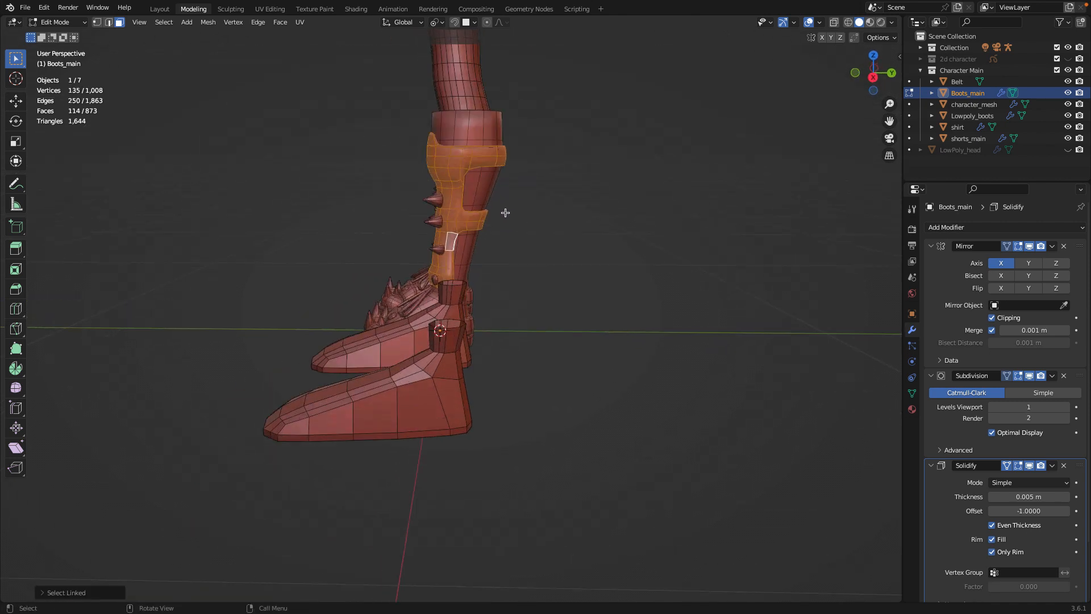
pyautogui.press('g')
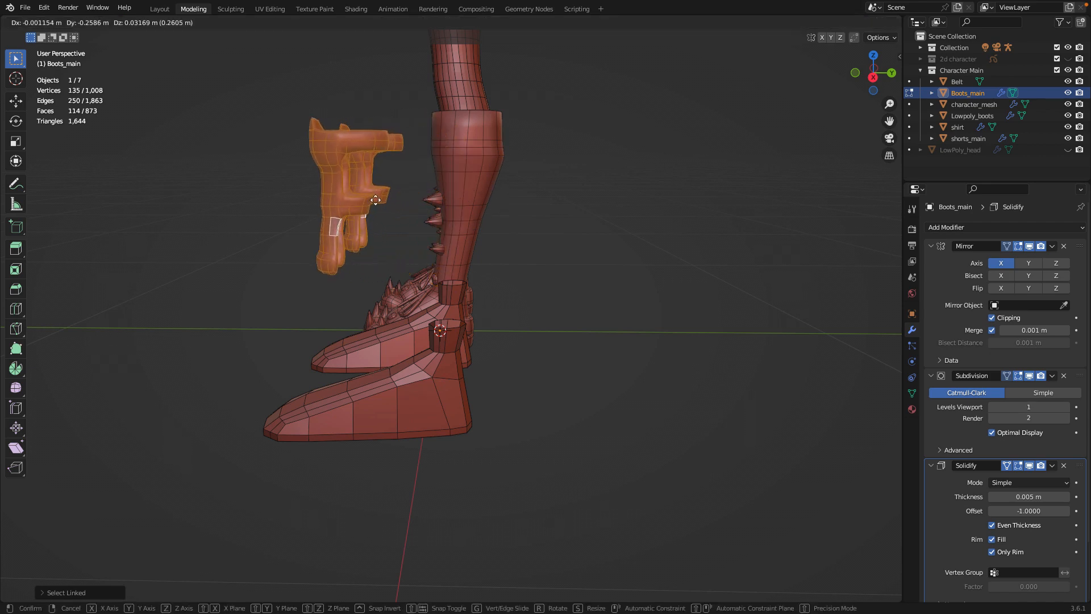
pyautogui.click(380, 206)
pyautogui.moveTo(381, 206); pyautogui.dragTo(428, 237, button='middle')
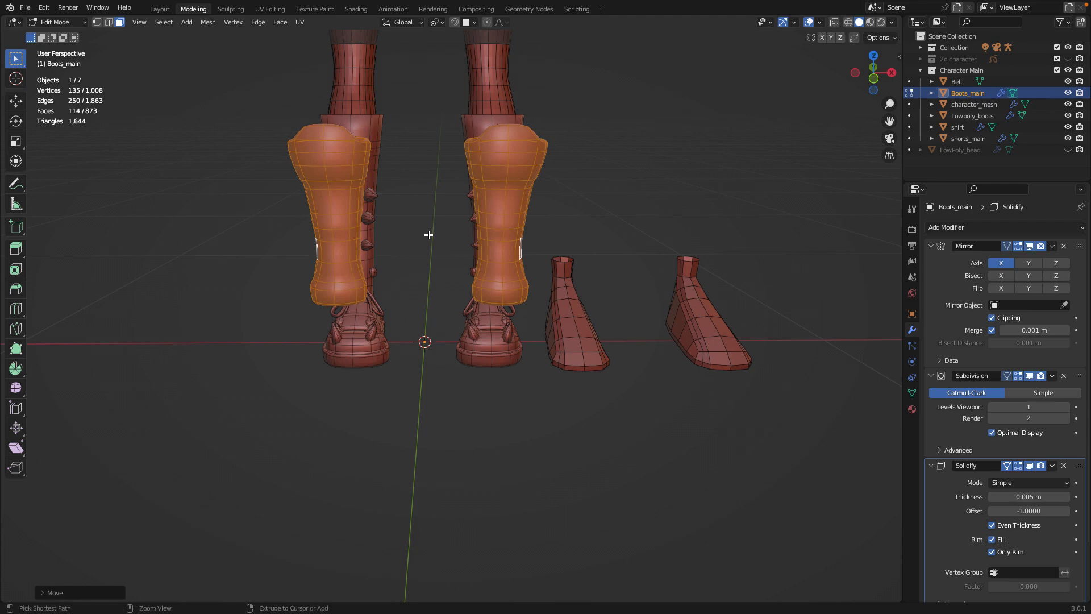
pyautogui.hotkey('ctrl', 'z')
pyautogui.hotkey('alt', 'a')
# Show the 2d character collection again and switch the viewport to Material Preview to view the coloured reference drawing
pyautogui.scroll(-3, 587, 184)
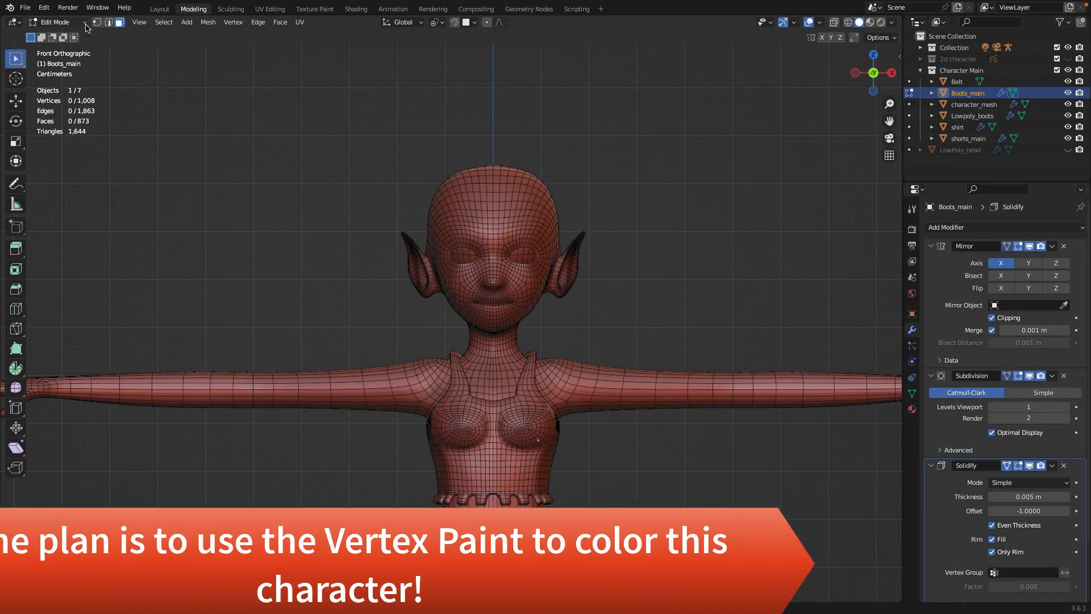
pyautogui.click(57, 22)
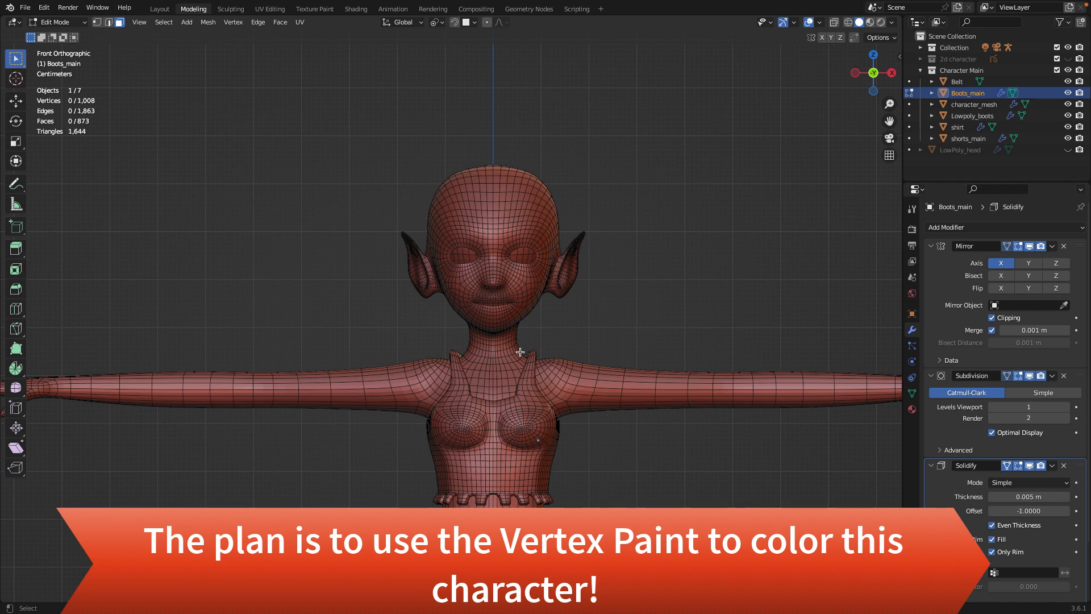
pyautogui.scroll(-2, 521, 351)
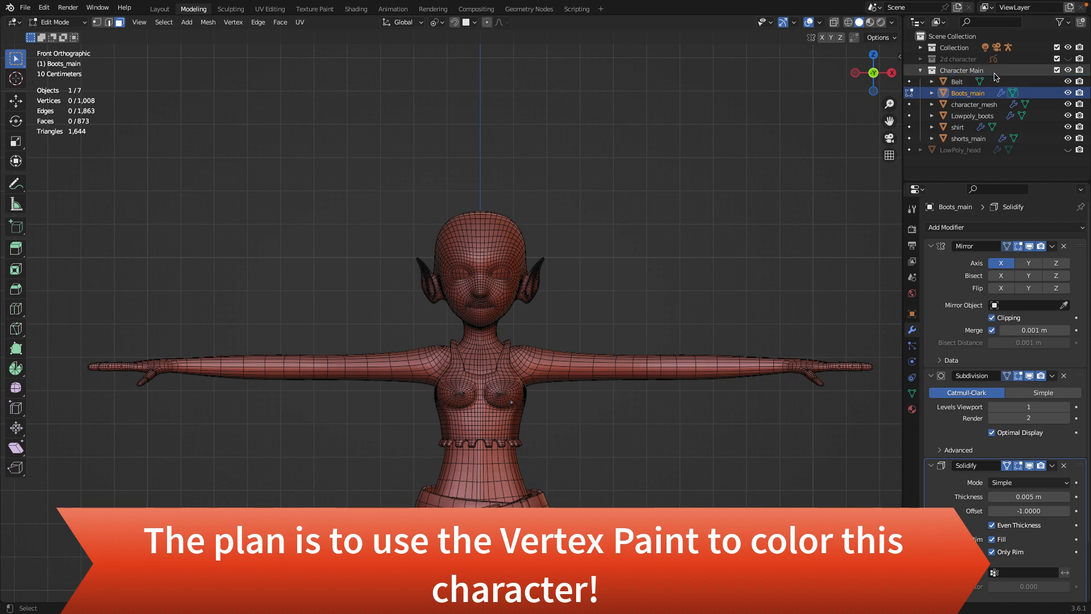
pyautogui.click(1057, 59)
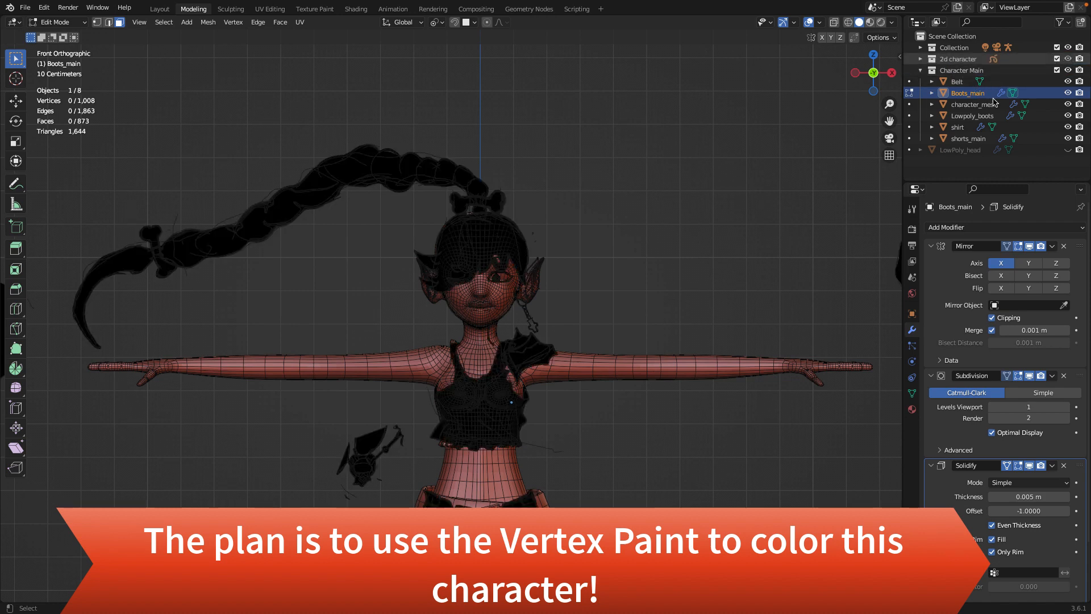
pyautogui.click(869, 23)
pyautogui.keyDown('shift'); pyautogui.moveTo(182, 363); pyautogui.dragTo(693, 98, button='middle'); pyautogui.keyUp('shift')
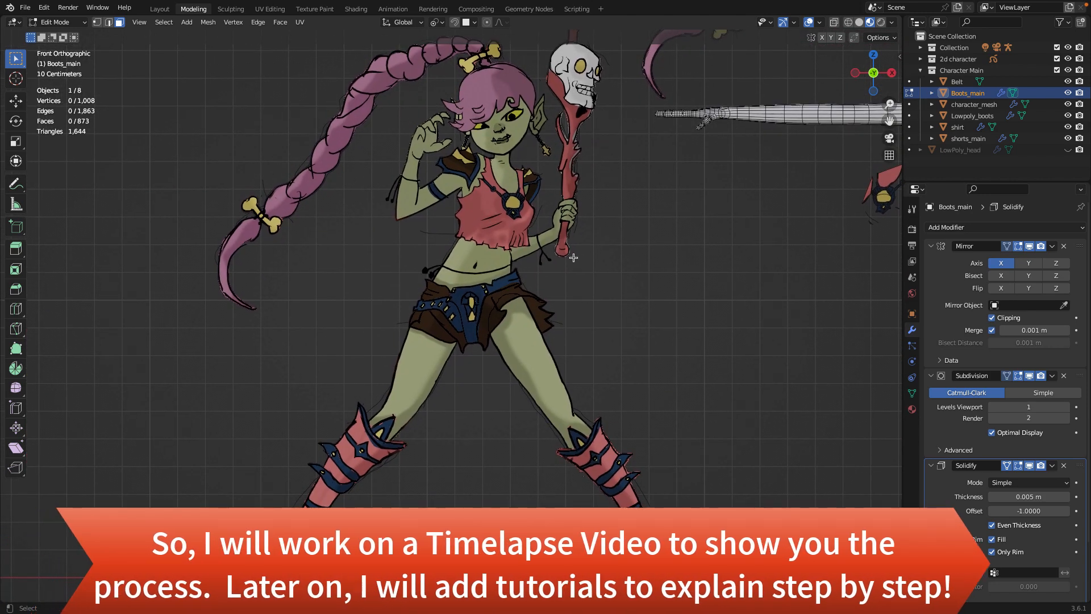
pyautogui.scroll(-1, 574, 257)
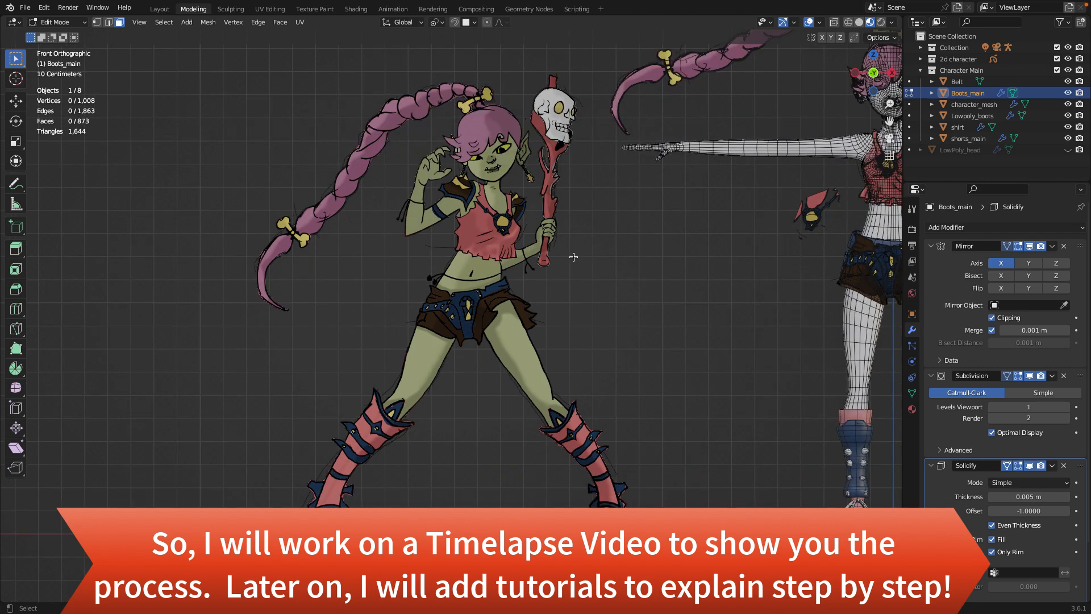